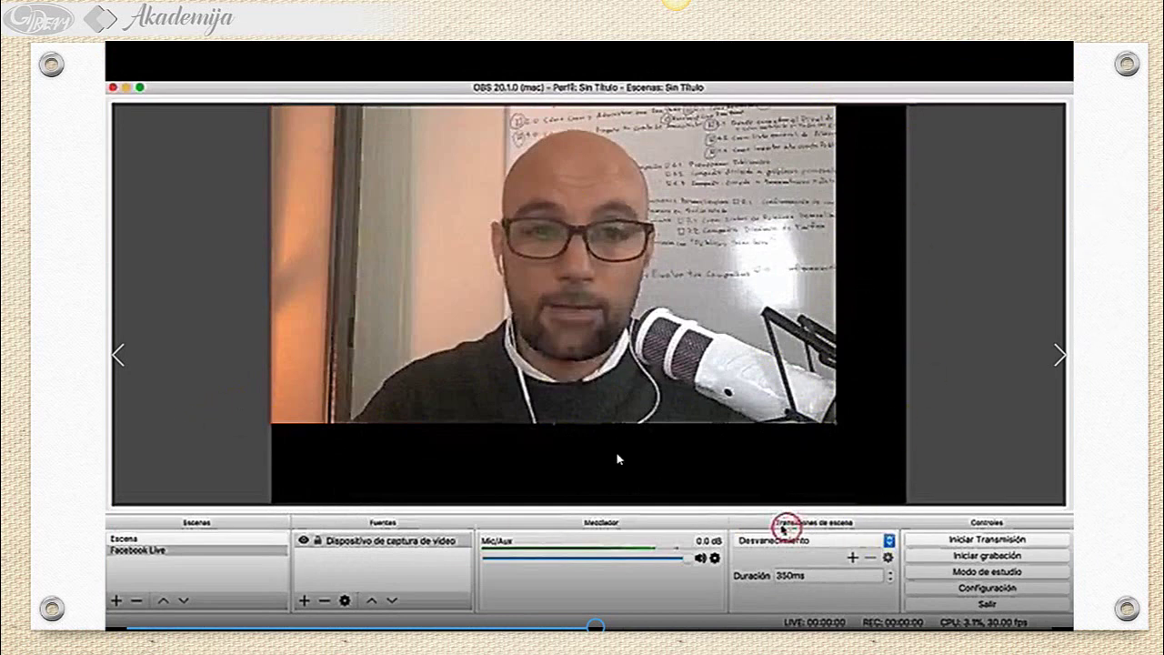
pyautogui.click(270, 463)
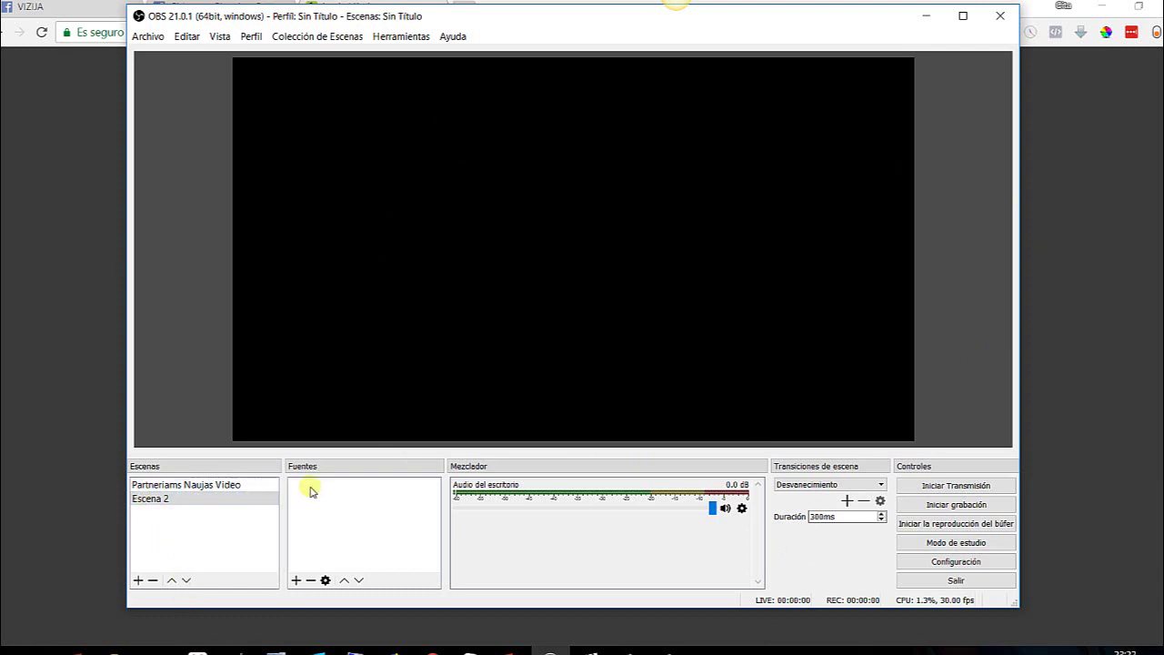
# Preview the Partneriams Naujas Video scene and return to the empty Escena 2 scene
pyautogui.click(160, 501)
pyautogui.click(186, 487)
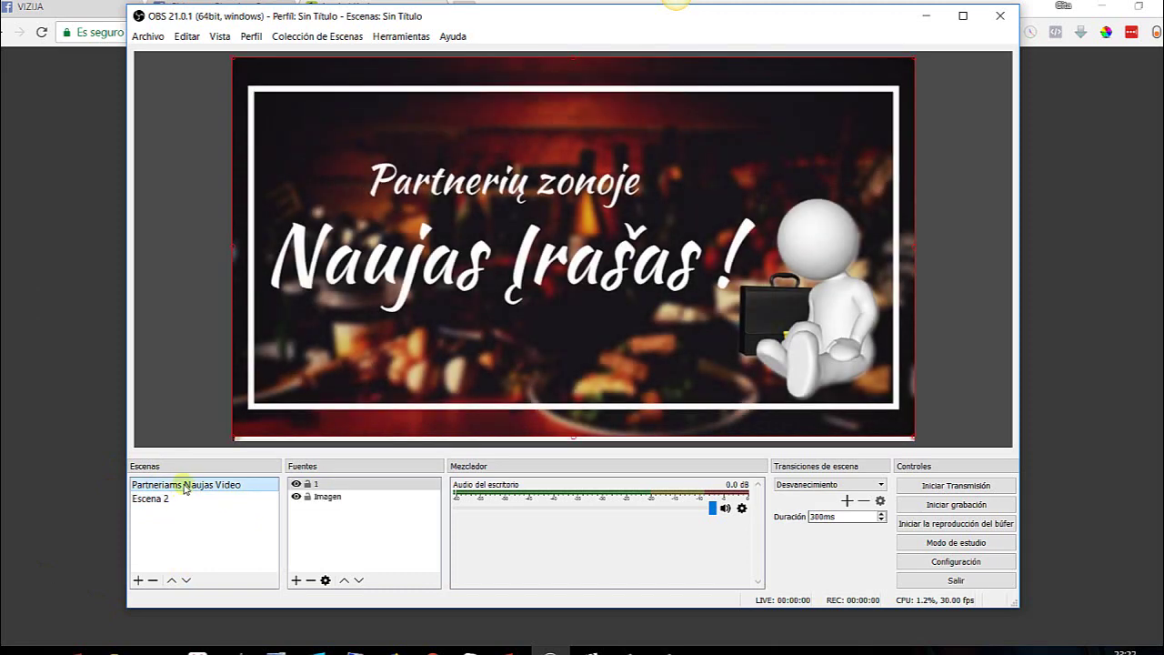
pyautogui.click(166, 498)
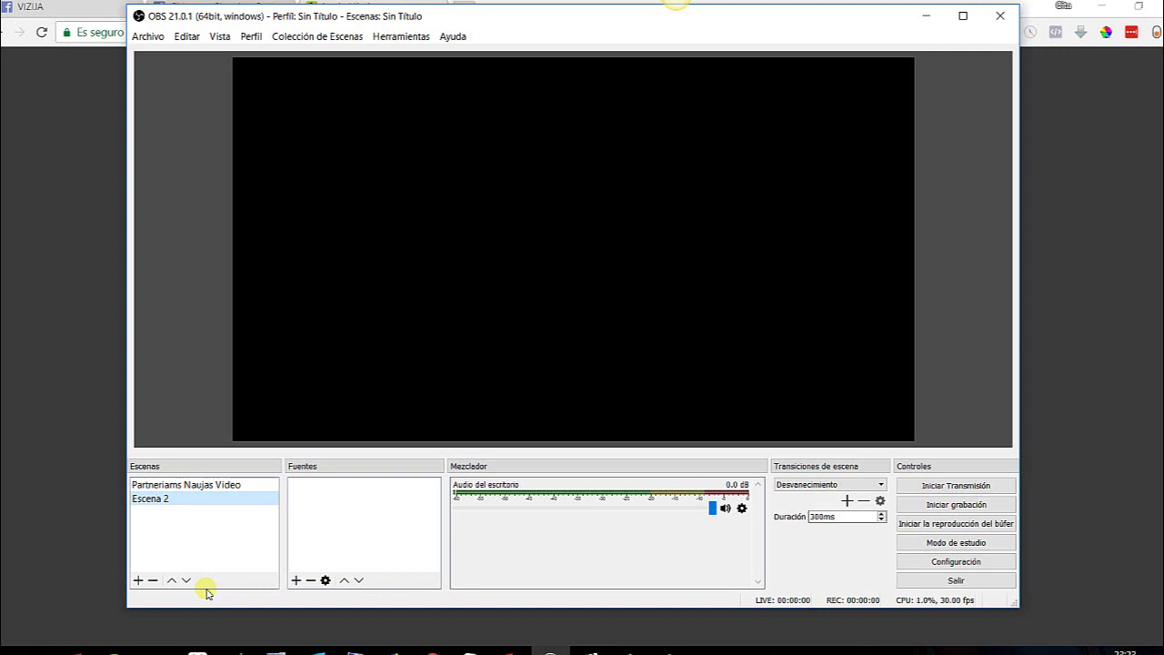
# Add a new scene named Meginimas
pyautogui.click(139, 580)
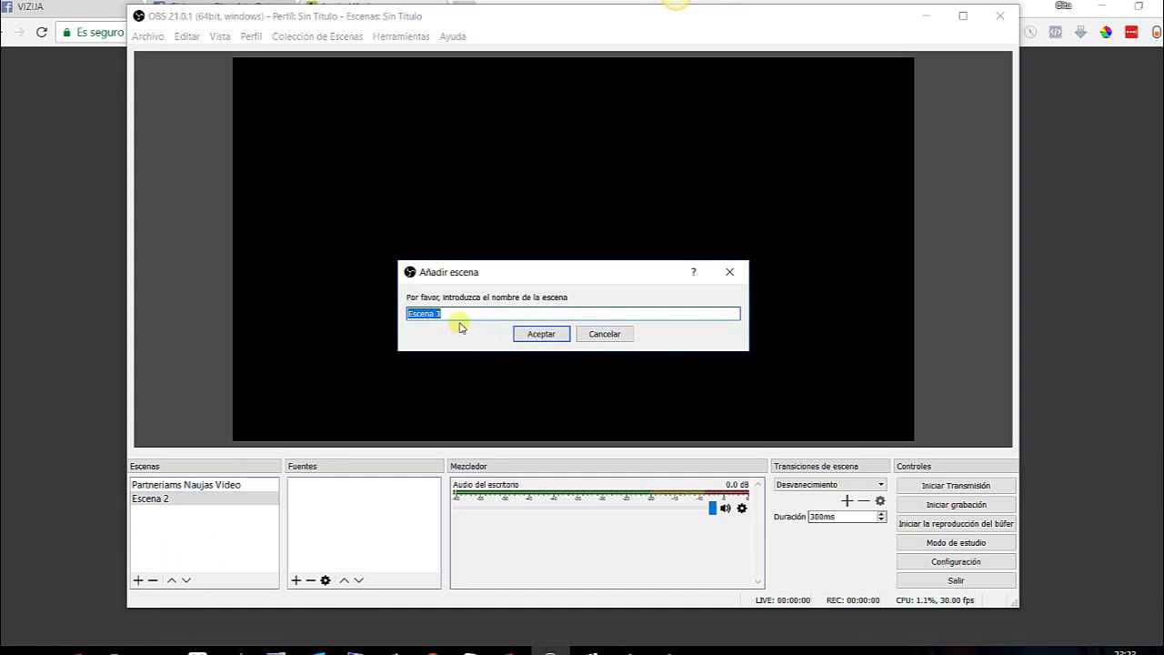
pyautogui.write('Meginimas')
pyautogui.click(538, 338)
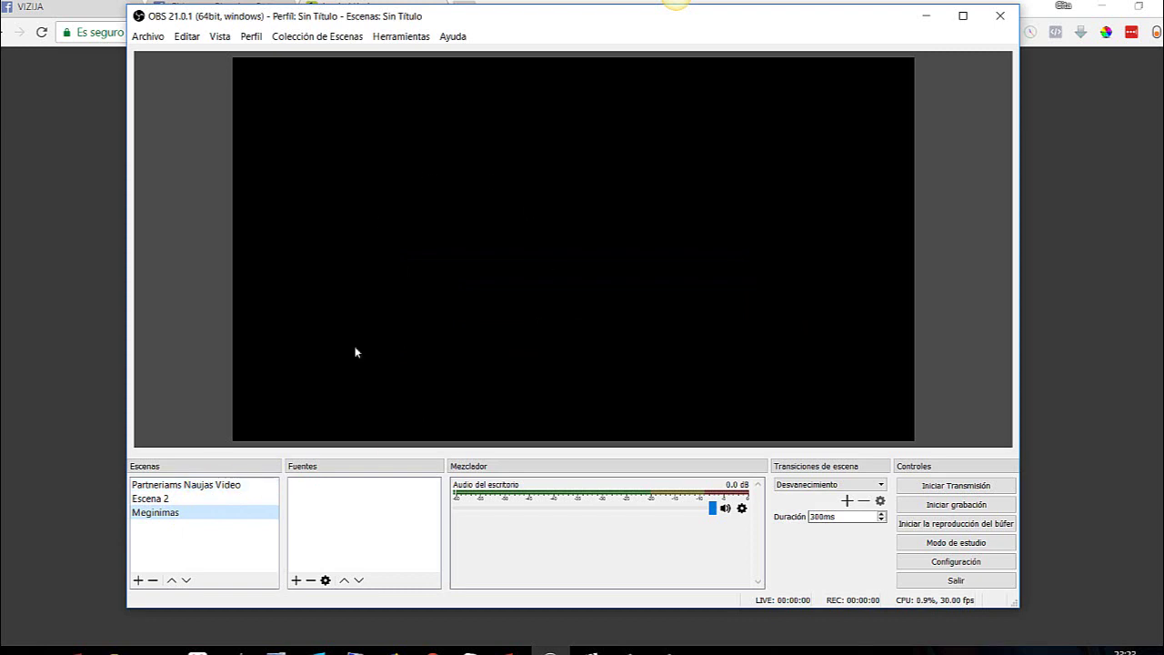
# Add an audio input capture source named Audio with the default device, and lower its mixer volume to -2.2 dB
pyautogui.click(296, 581)
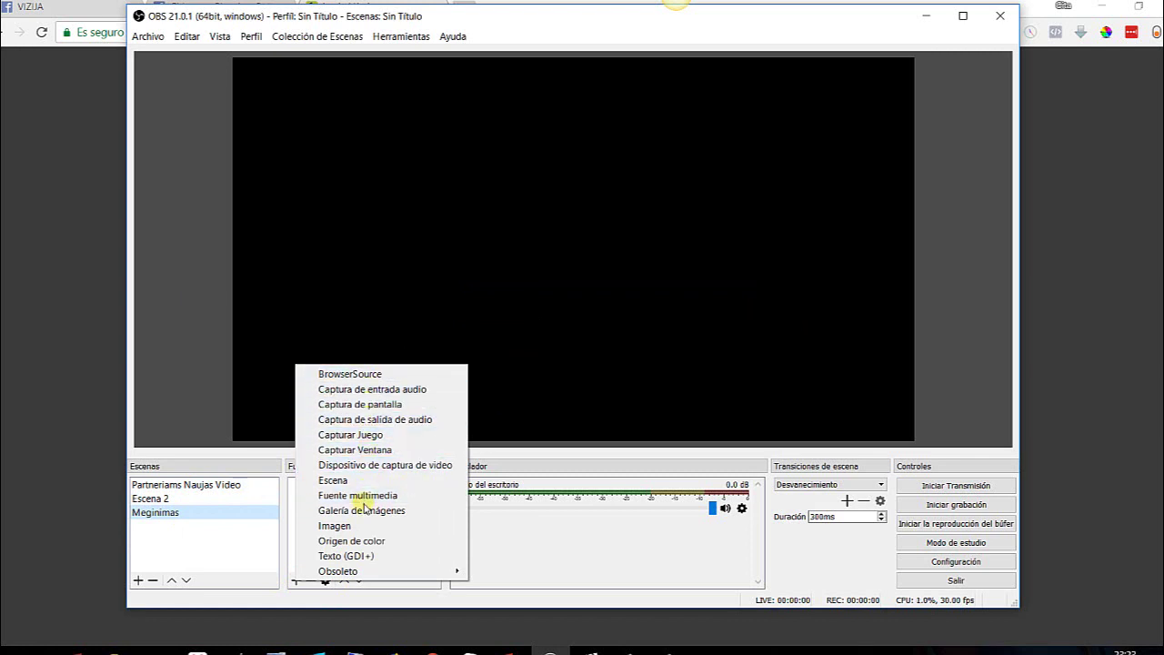
pyautogui.moveTo(354, 570)
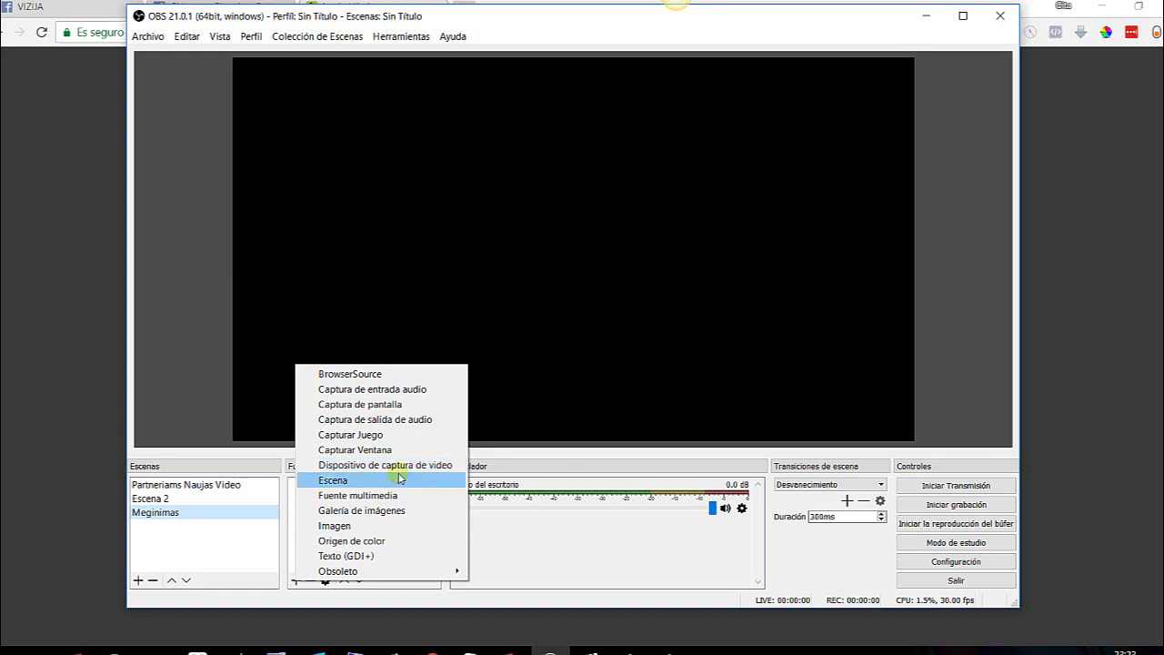
pyautogui.click(378, 393)
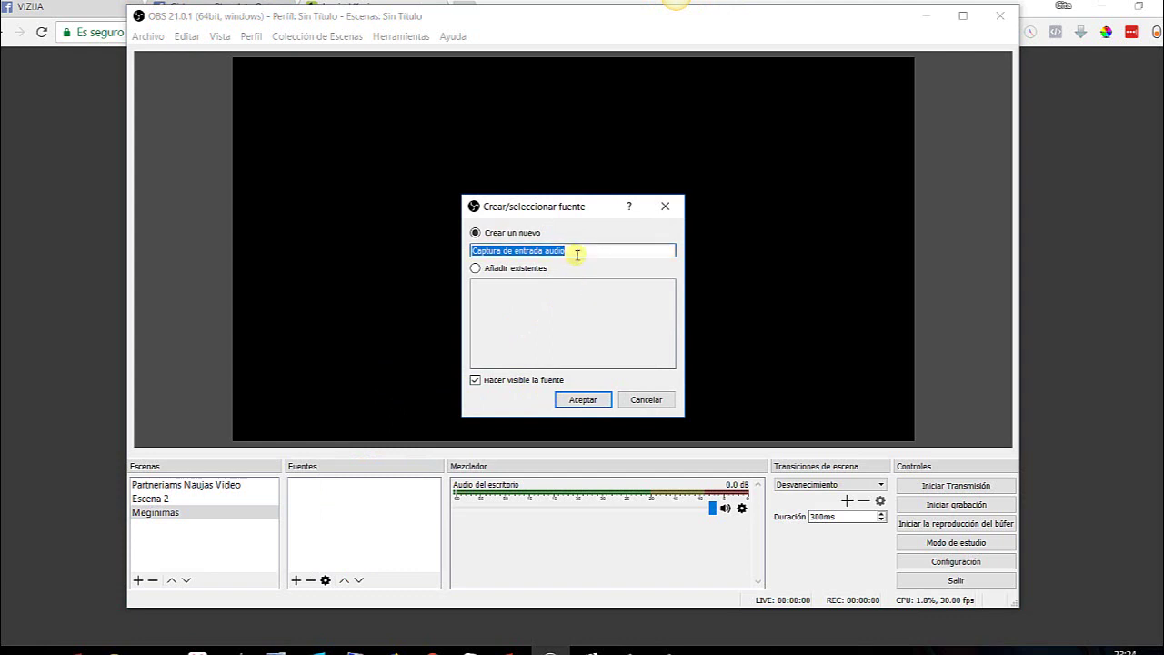
pyautogui.write('Audio')
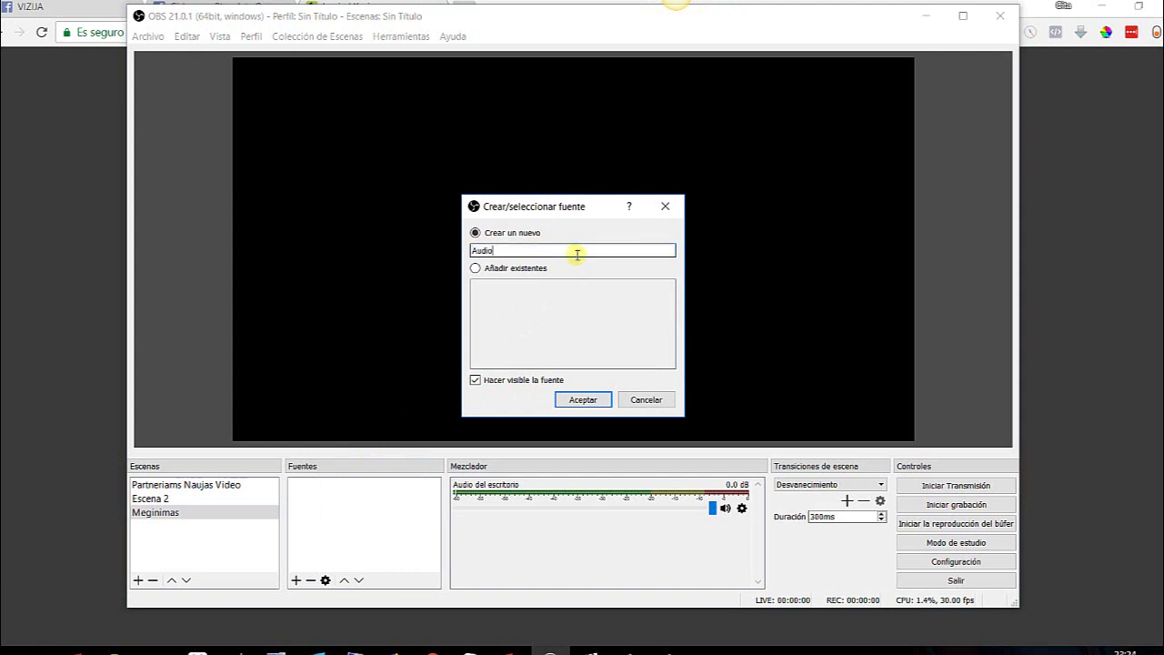
pyautogui.click(582, 400)
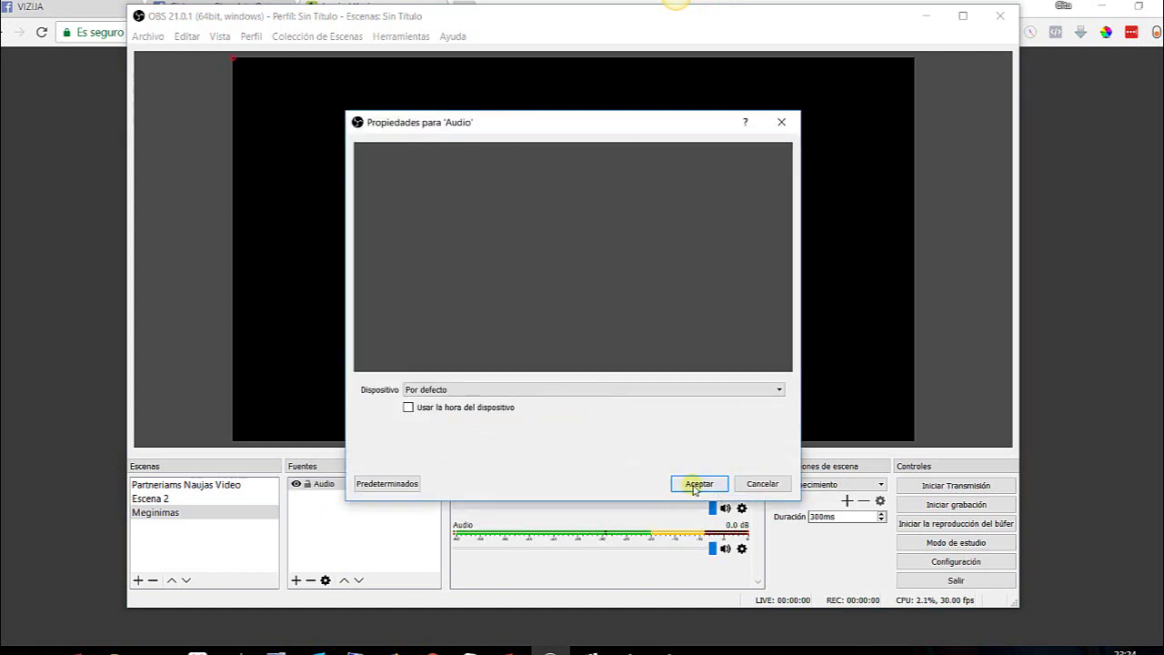
pyautogui.click(697, 484)
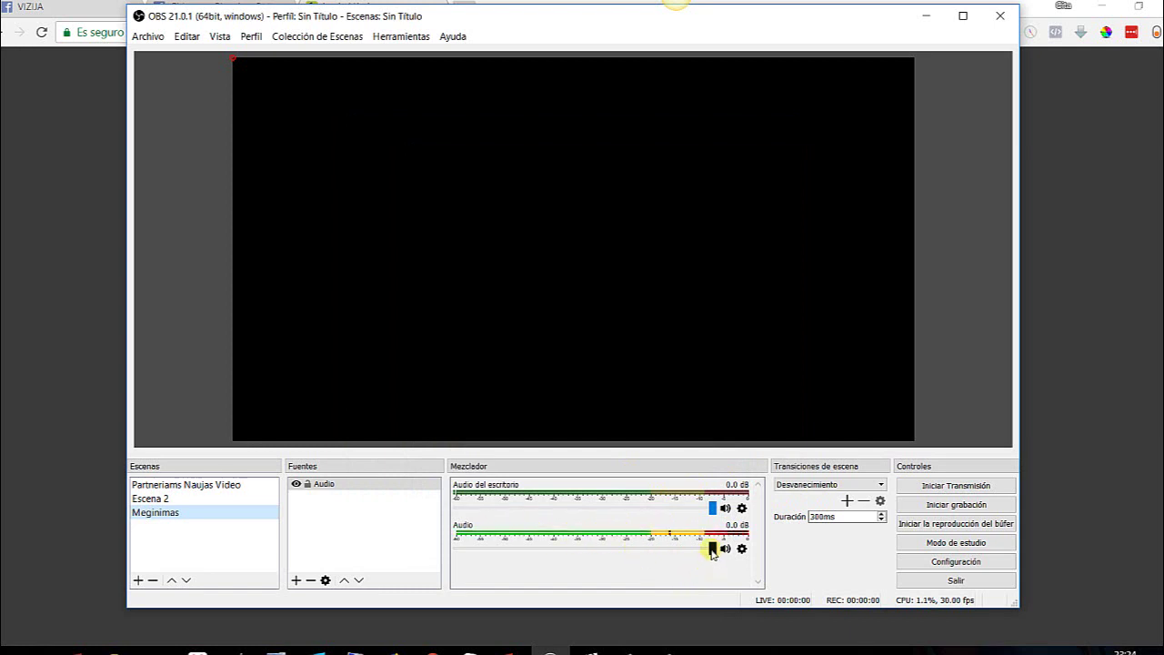
pyautogui.moveTo(712, 552); pyautogui.dragTo(693, 555)
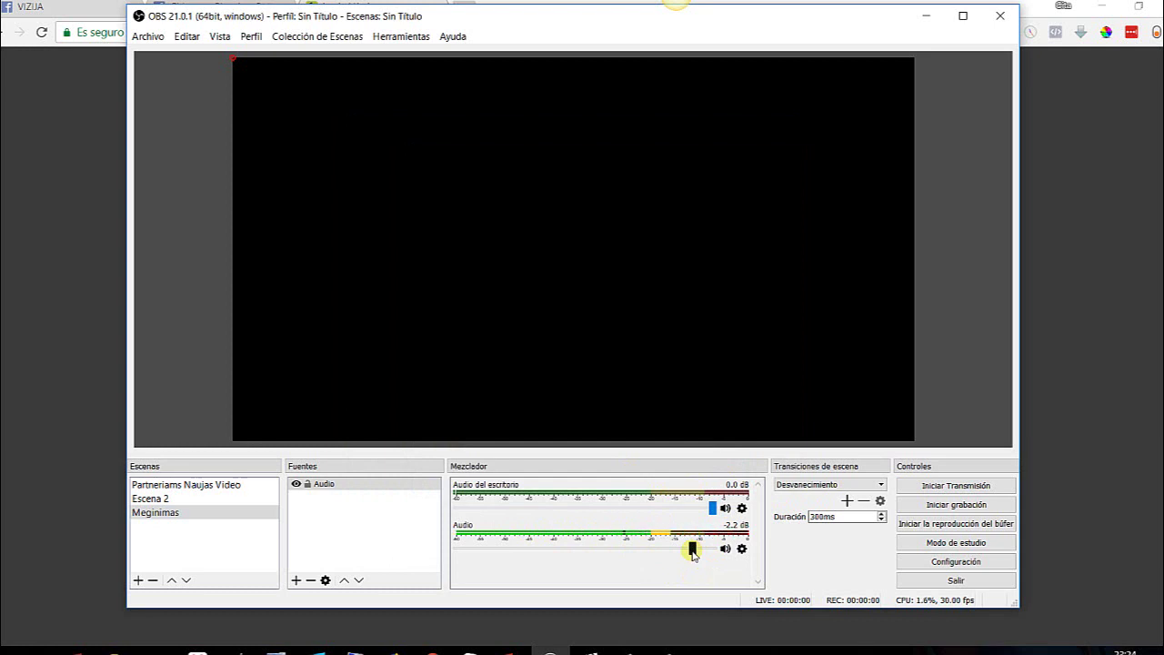
pyautogui.moveTo(693, 553); pyautogui.dragTo(692, 553)
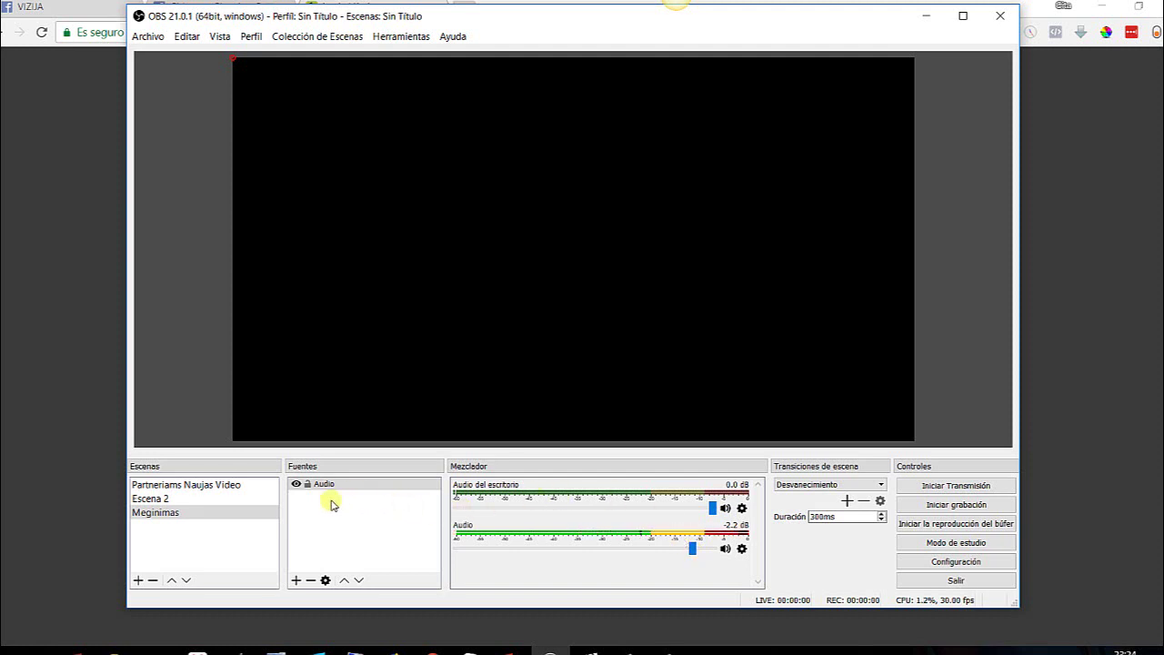
# Add a new image source named Vaizdas1 to the Meginimas scene
pyautogui.click(295, 580)
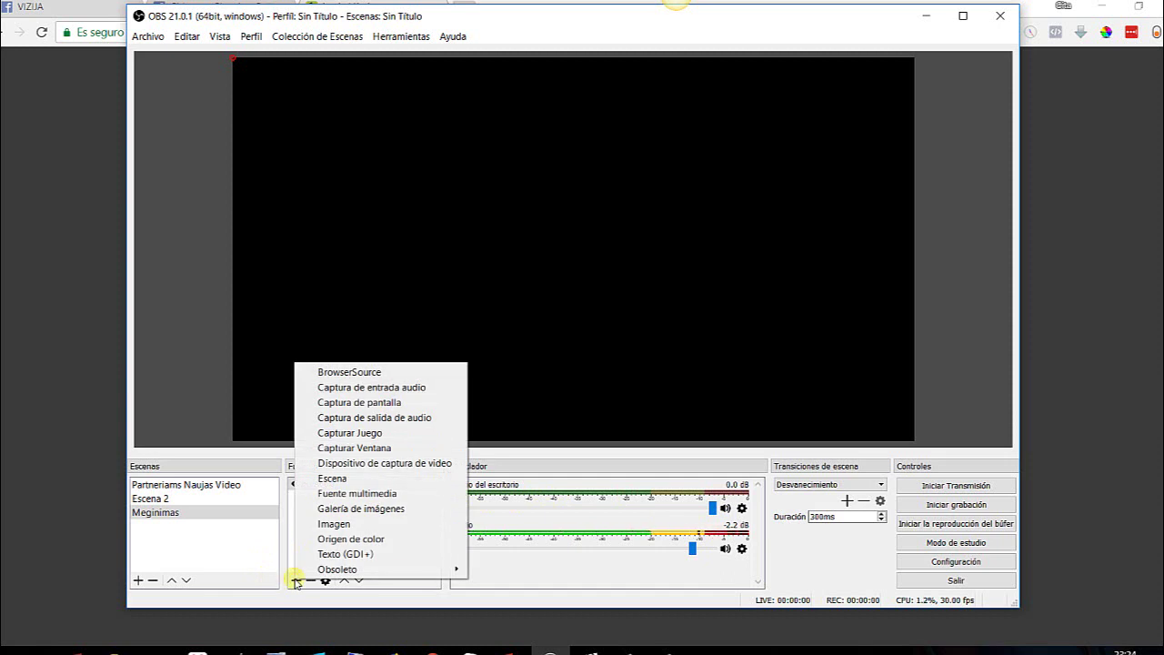
pyautogui.click(334, 524)
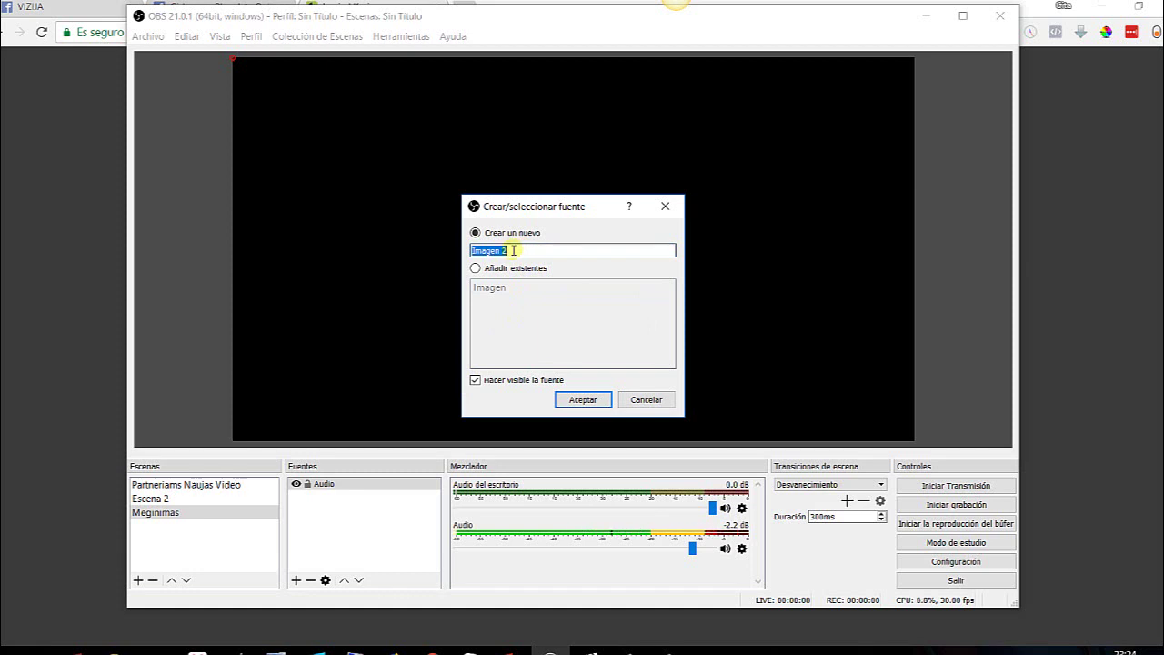
pyautogui.write('Vel')
pyautogui.write('zdes')
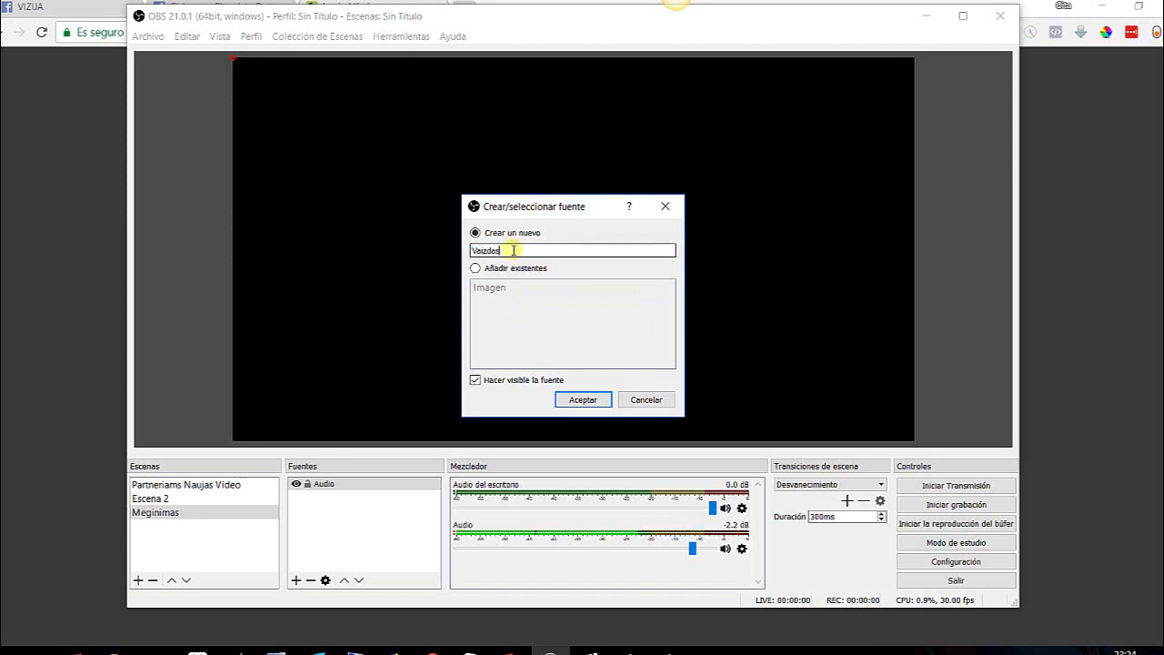
pyautogui.write('1')
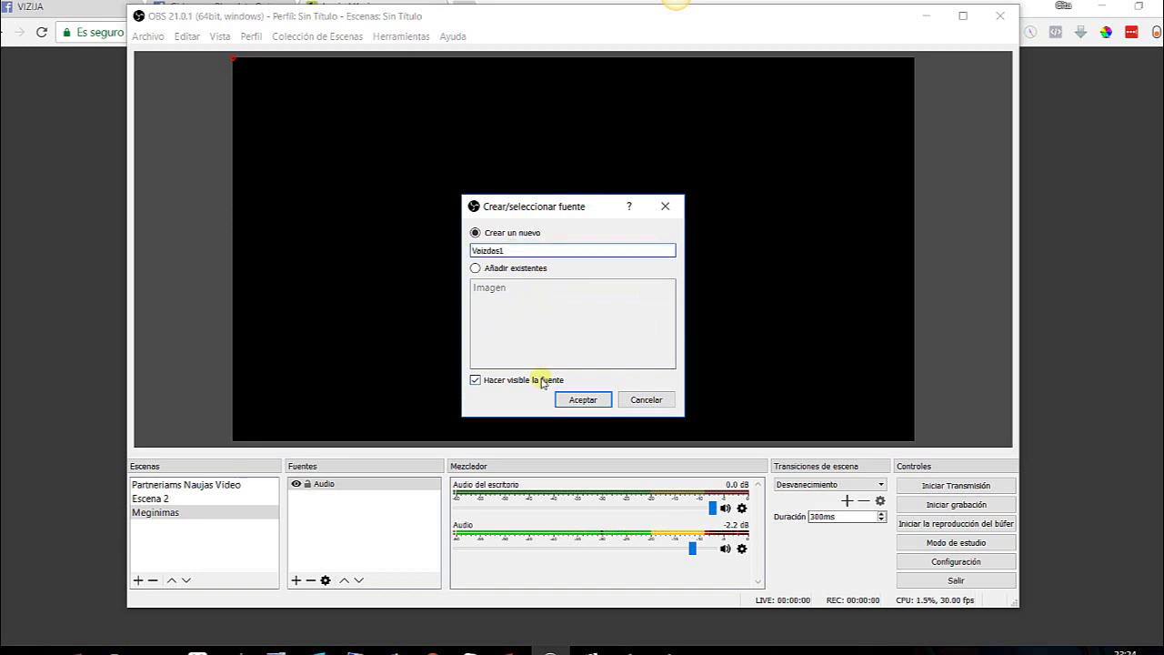
pyautogui.click(583, 400)
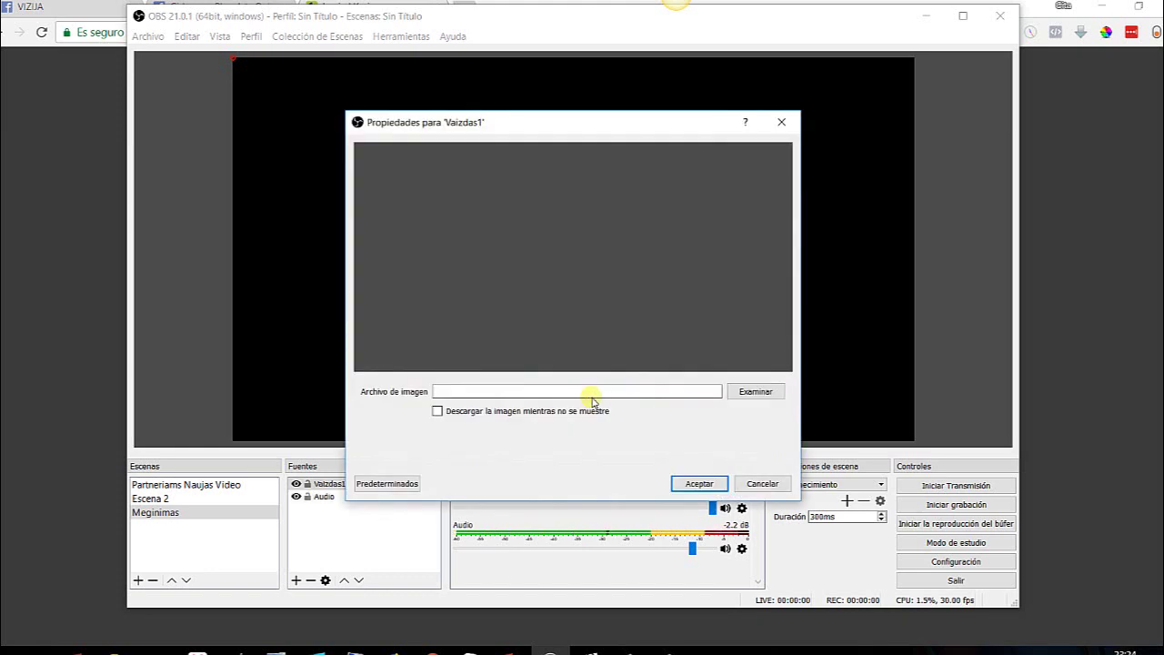
# Load the Juk žiemą neprieinateprie židinio picture from the Postams folder in Descargas as the image file of Vaizdas1
pyautogui.click(754, 392)
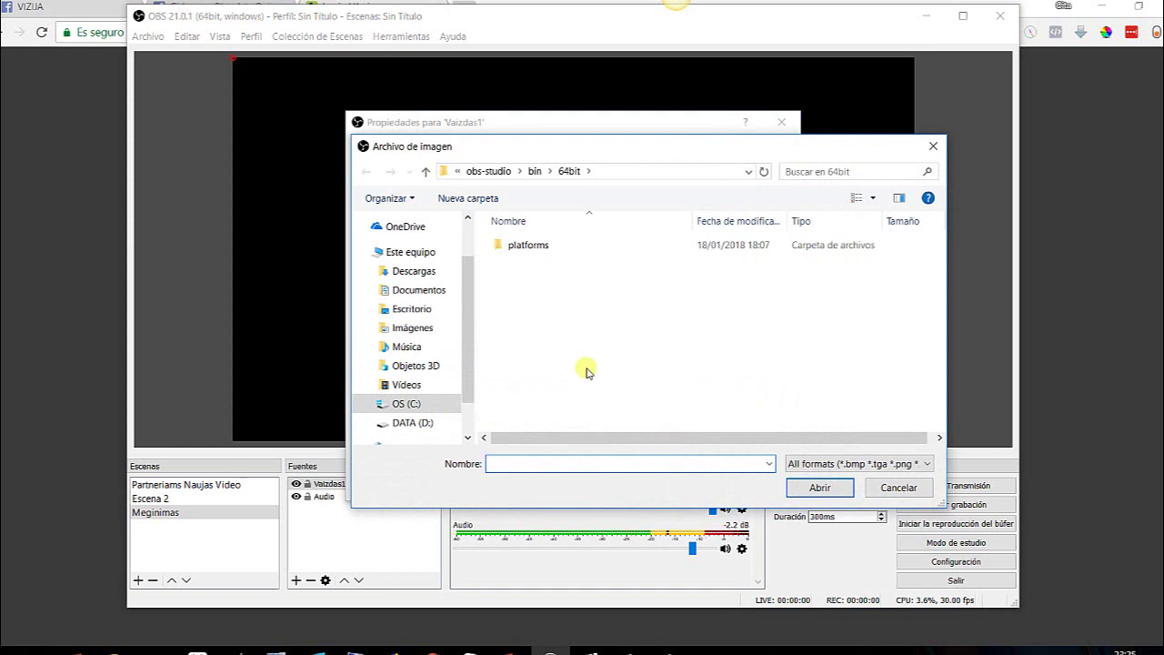
pyautogui.click(408, 273)
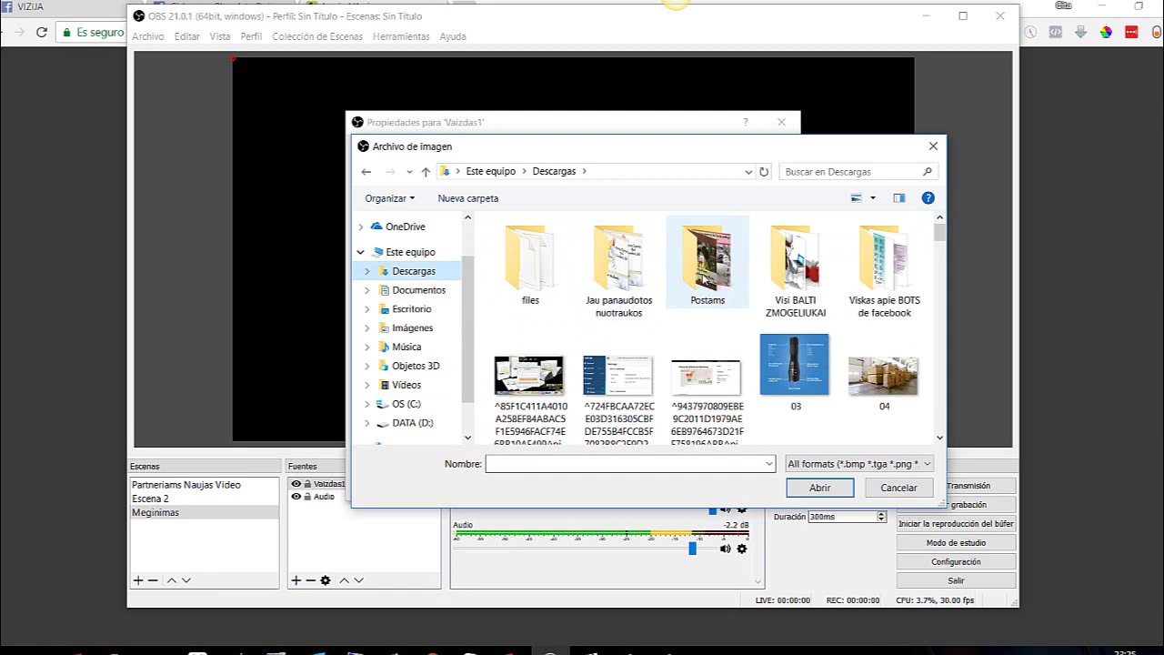
pyautogui.click(718, 297)
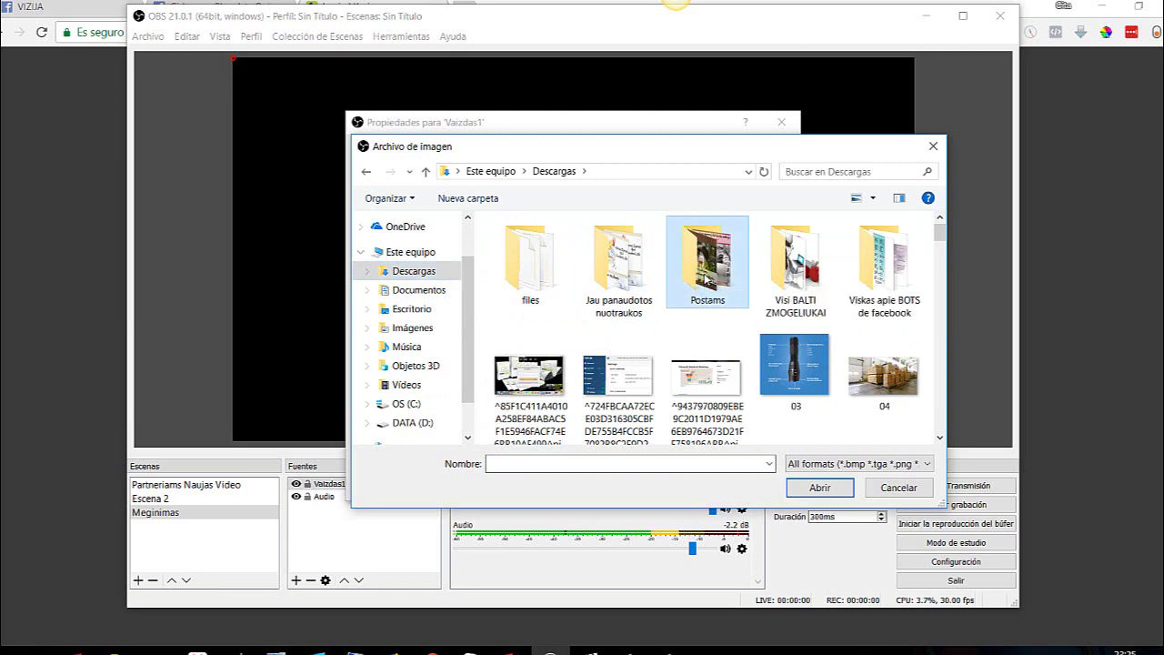
pyautogui.doubleClick(707, 276)
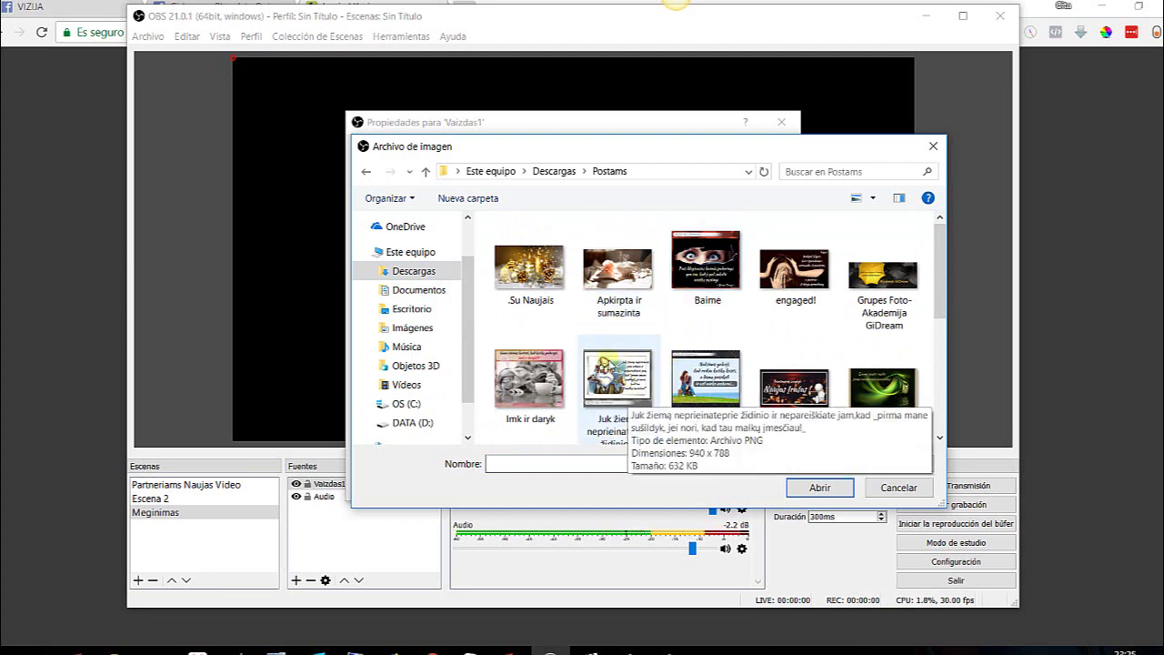
pyautogui.click(593, 374)
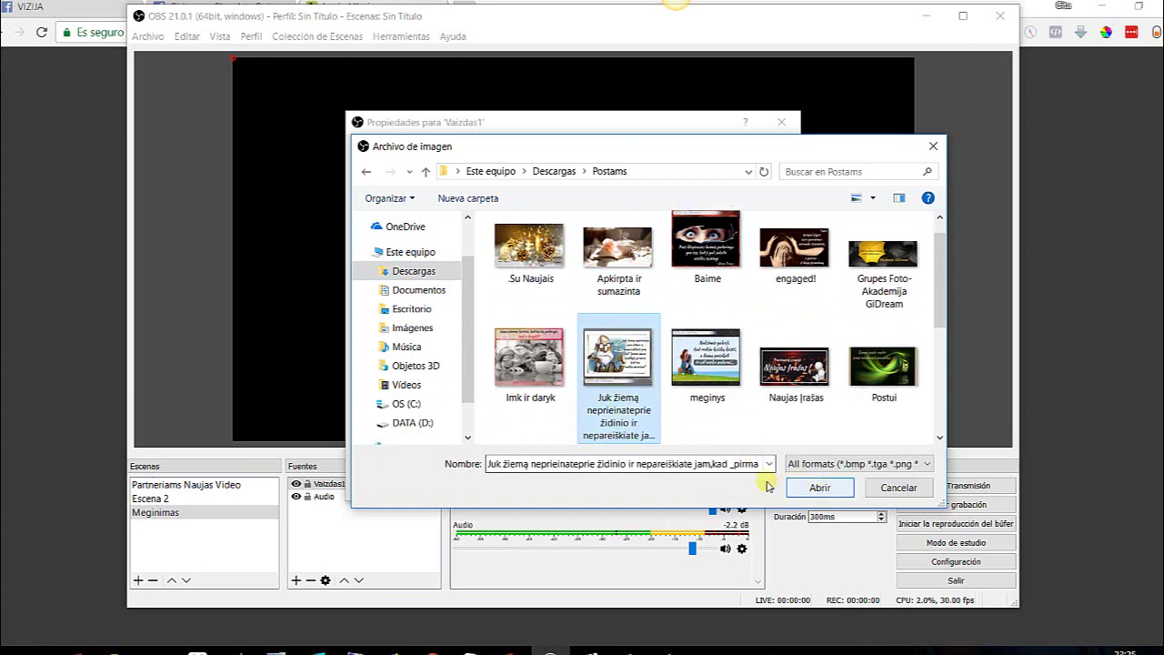
pyautogui.click(821, 488)
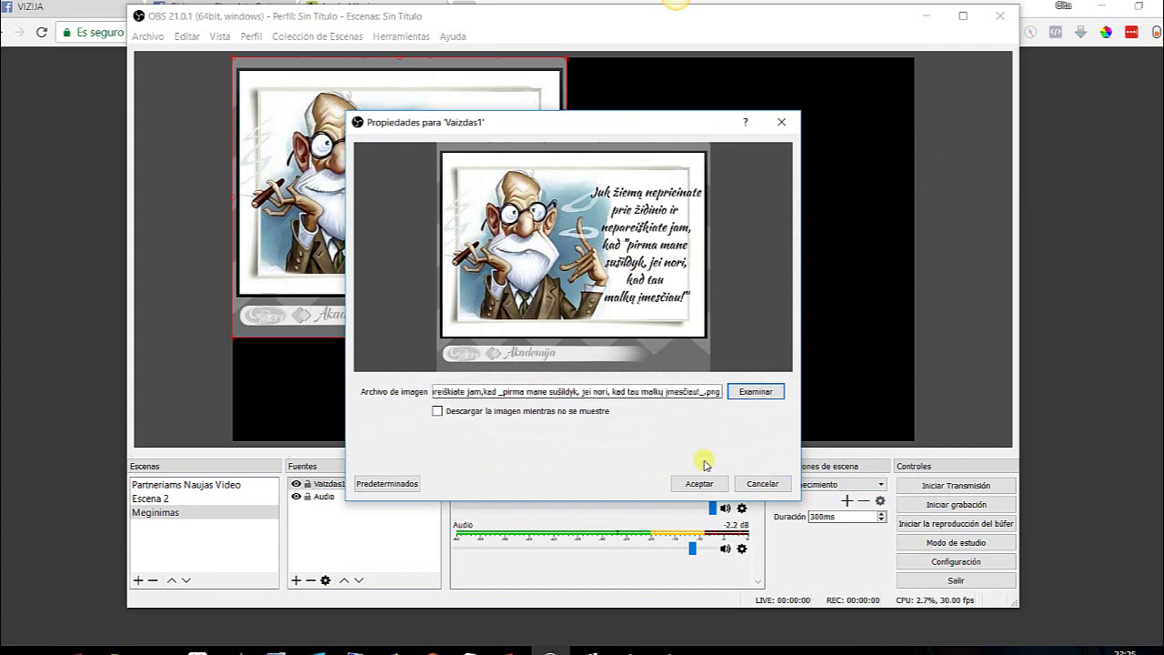
pyautogui.click(694, 483)
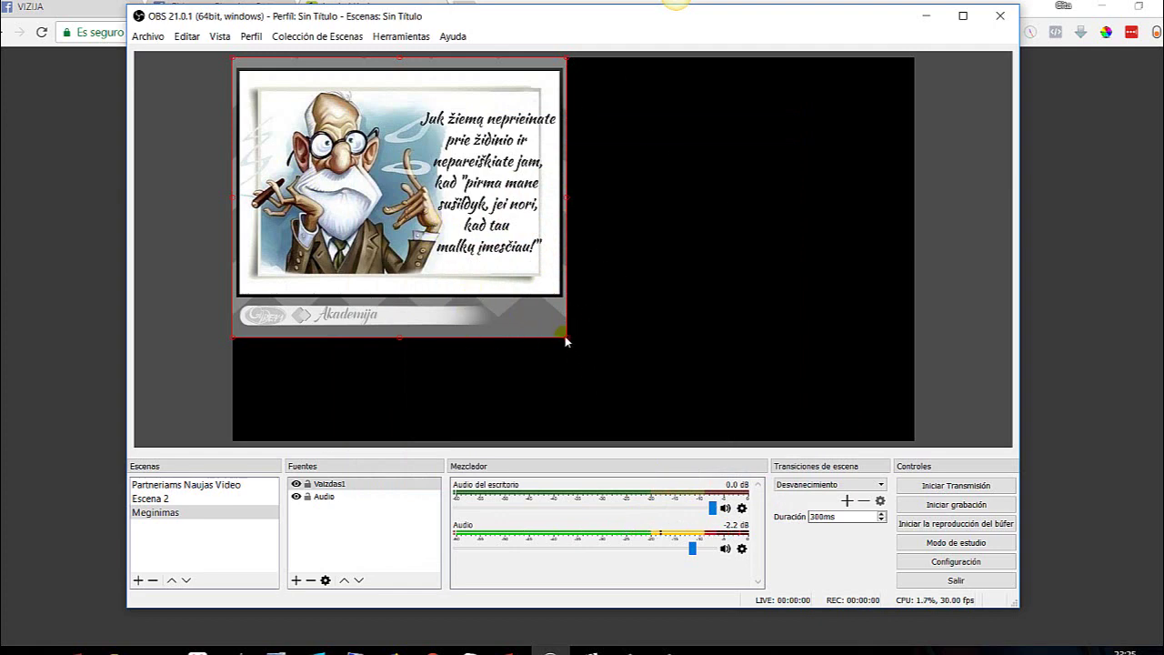
# Try different sizes and positions for the Vaizdas1 image, ending at almost full canvas height near the middle of the canvas
pyautogui.moveTo(564, 333); pyautogui.dragTo(904, 439)
pyautogui.moveTo(573, 165); pyautogui.dragTo(457, 73)
pyautogui.moveTo(641, 173); pyautogui.dragTo(544, 161)
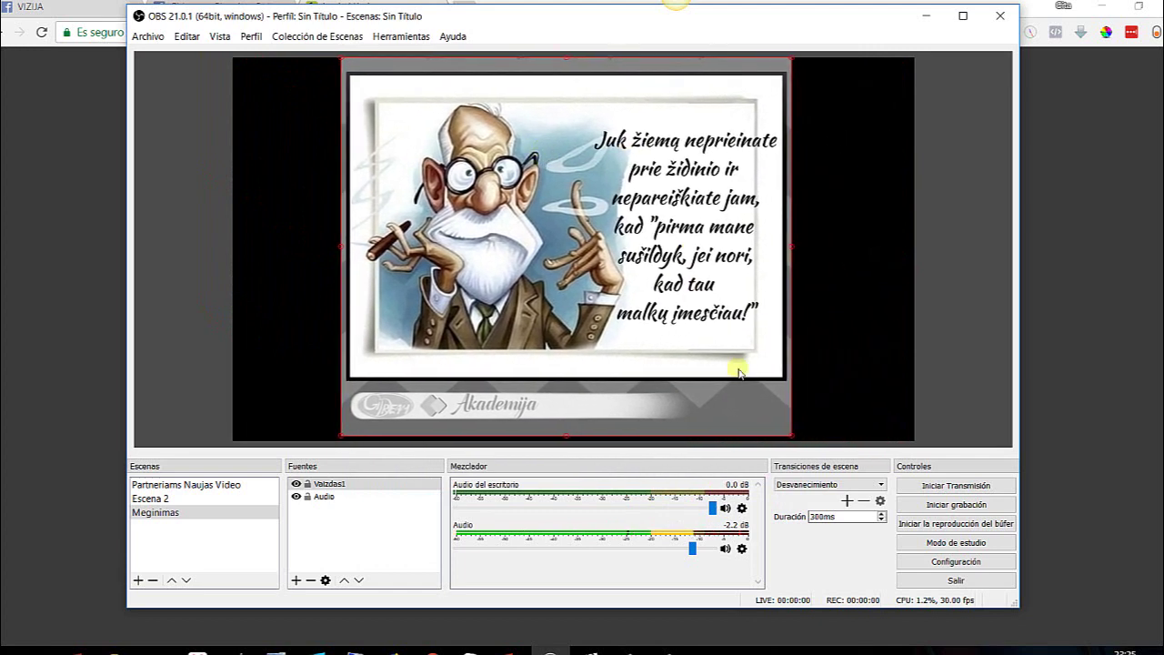
pyautogui.moveTo(791, 442); pyautogui.dragTo(588, 286)
pyautogui.moveTo(494, 120); pyautogui.dragTo(393, 120)
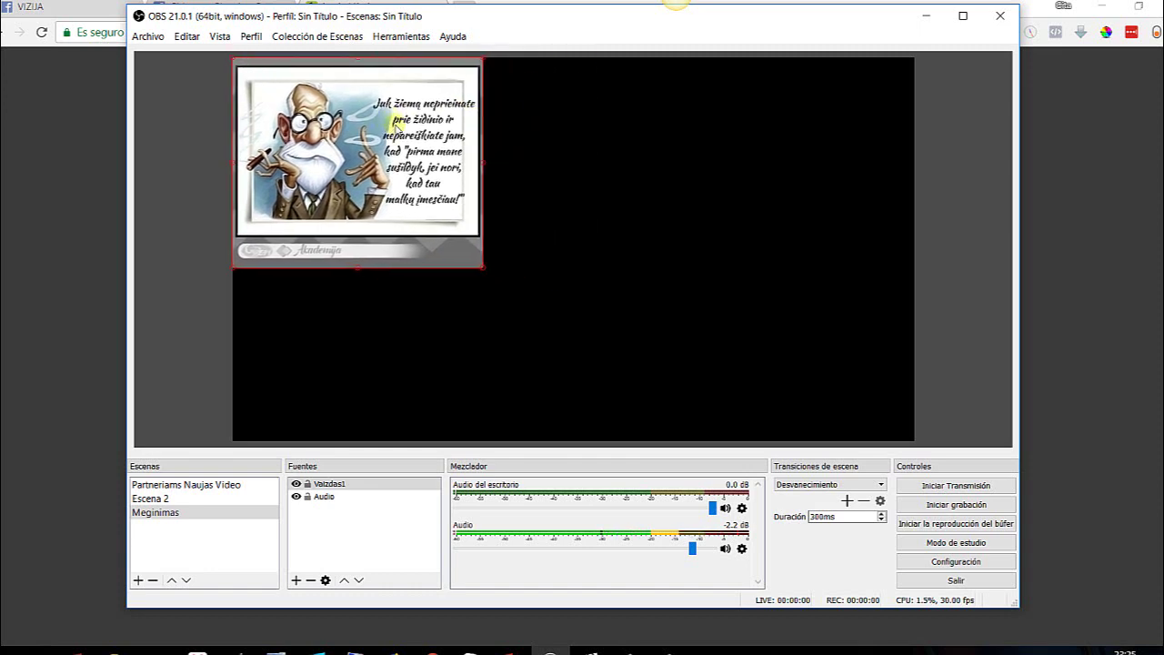
pyautogui.moveTo(483, 270); pyautogui.dragTo(689, 318)
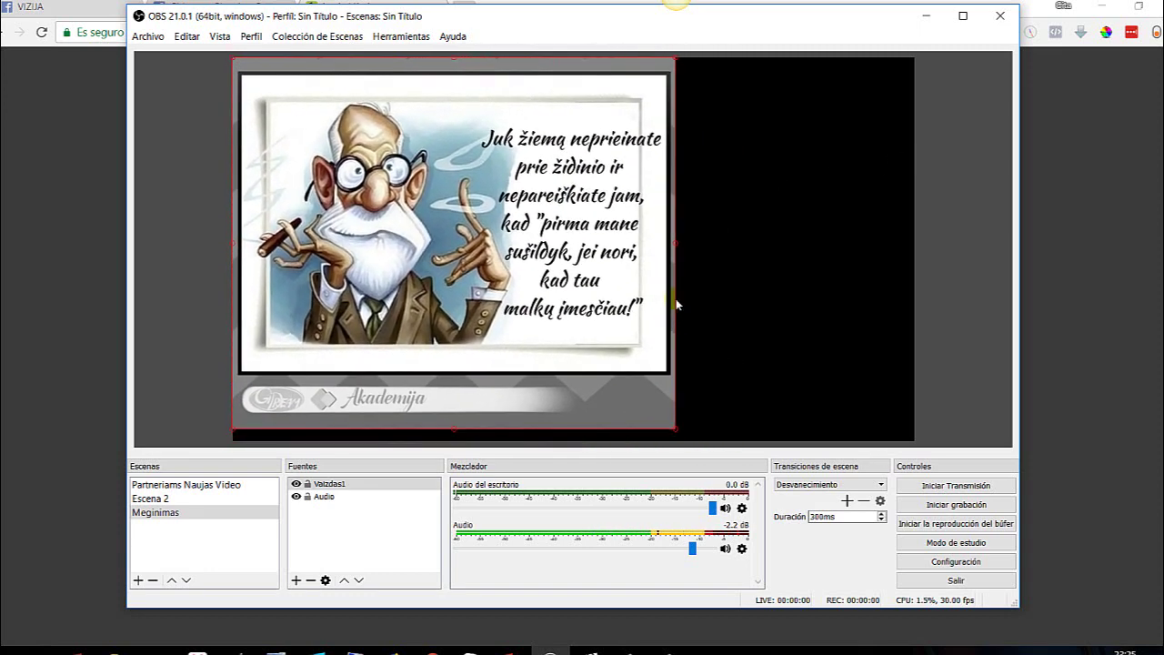
pyautogui.moveTo(476, 289); pyautogui.dragTo(554, 281)
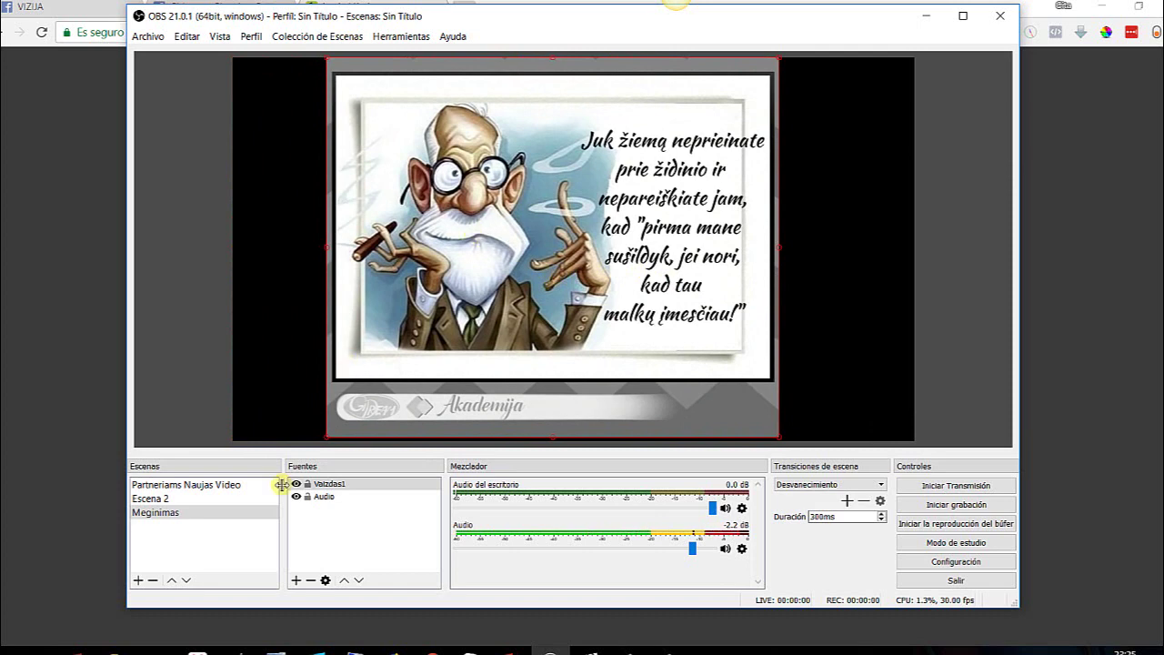
# Add a new image source with the default name Imagen 2, using the Imk ir daryk picture from the Postams folder
pyautogui.click(295, 580)
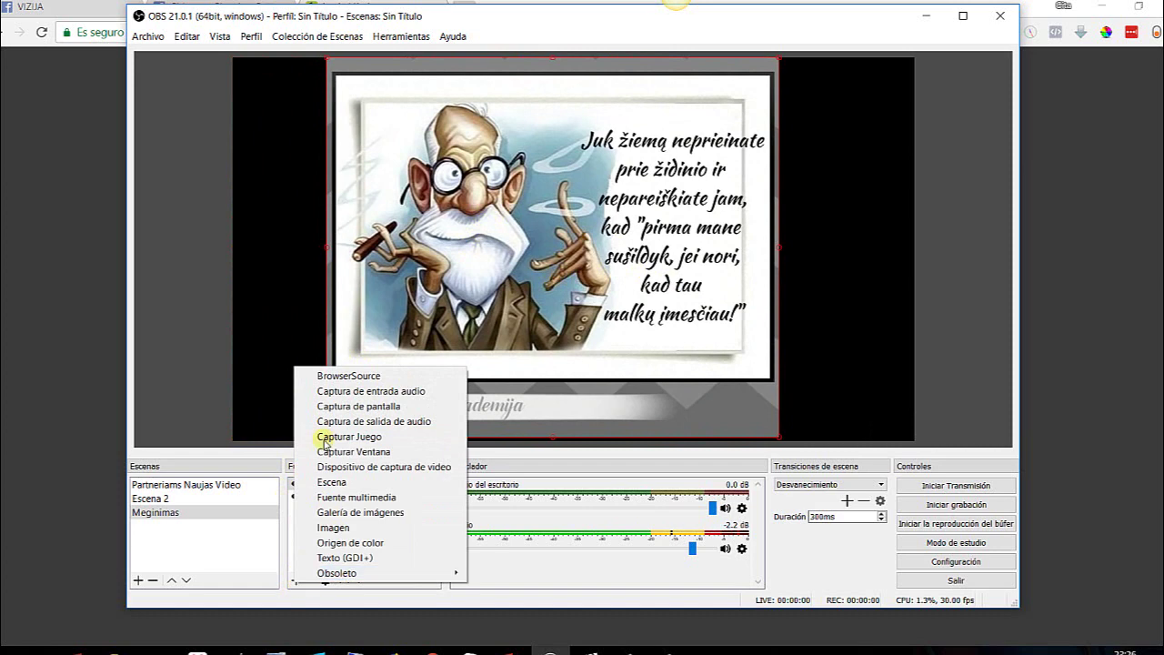
pyautogui.click(351, 528)
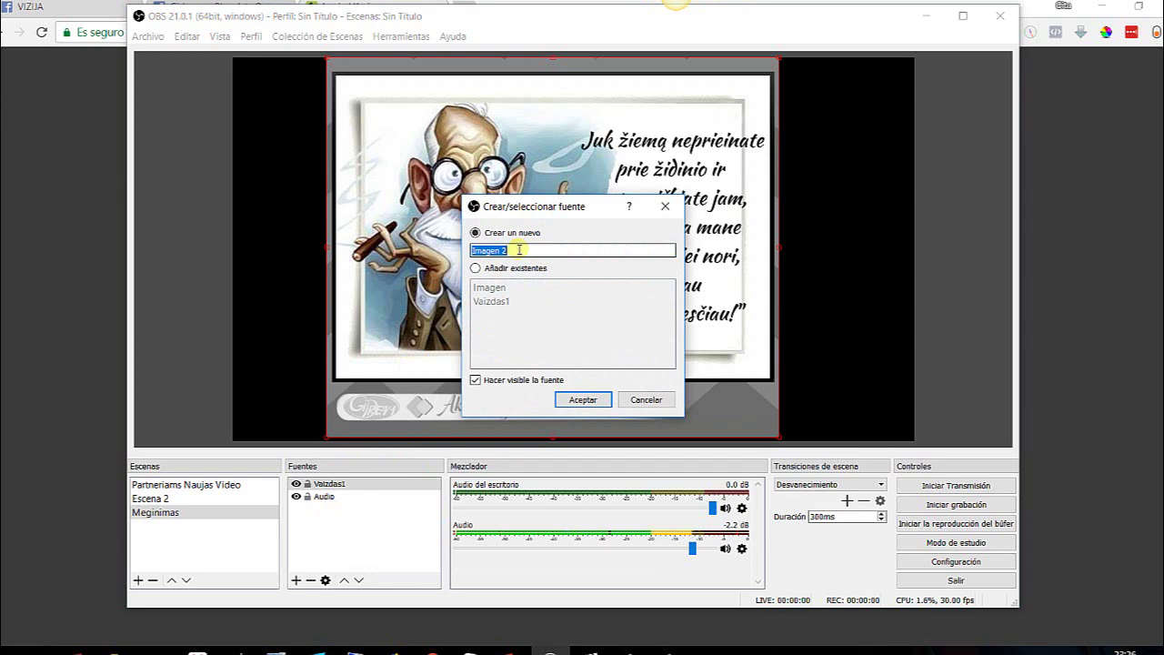
pyautogui.click(582, 399)
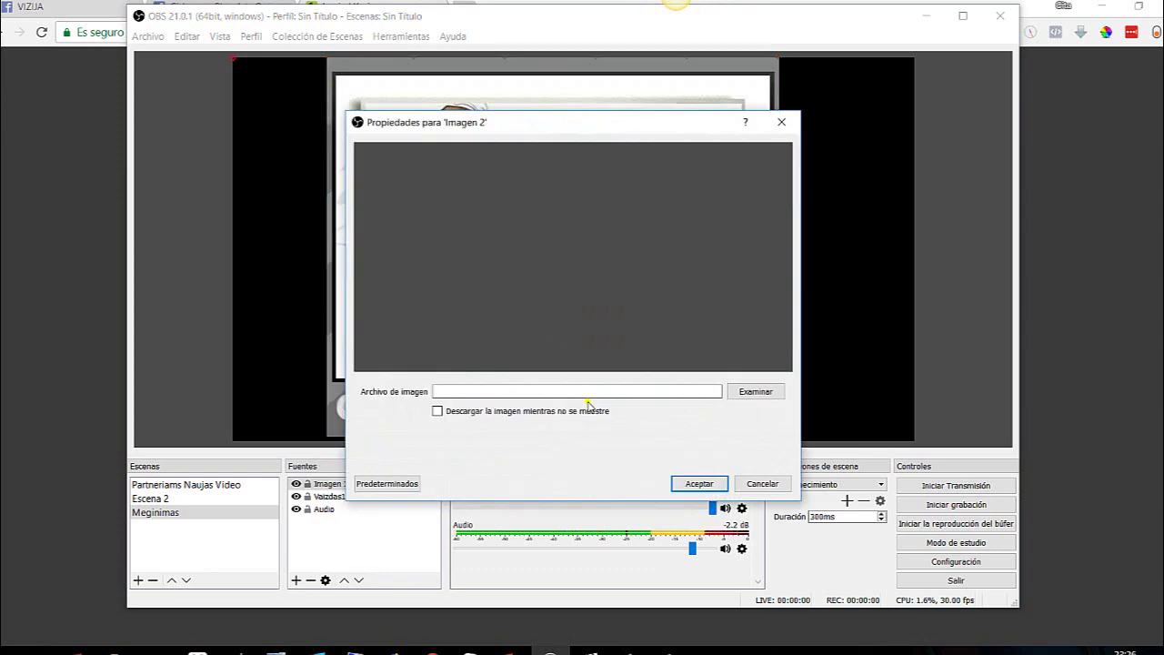
pyautogui.click(755, 390)
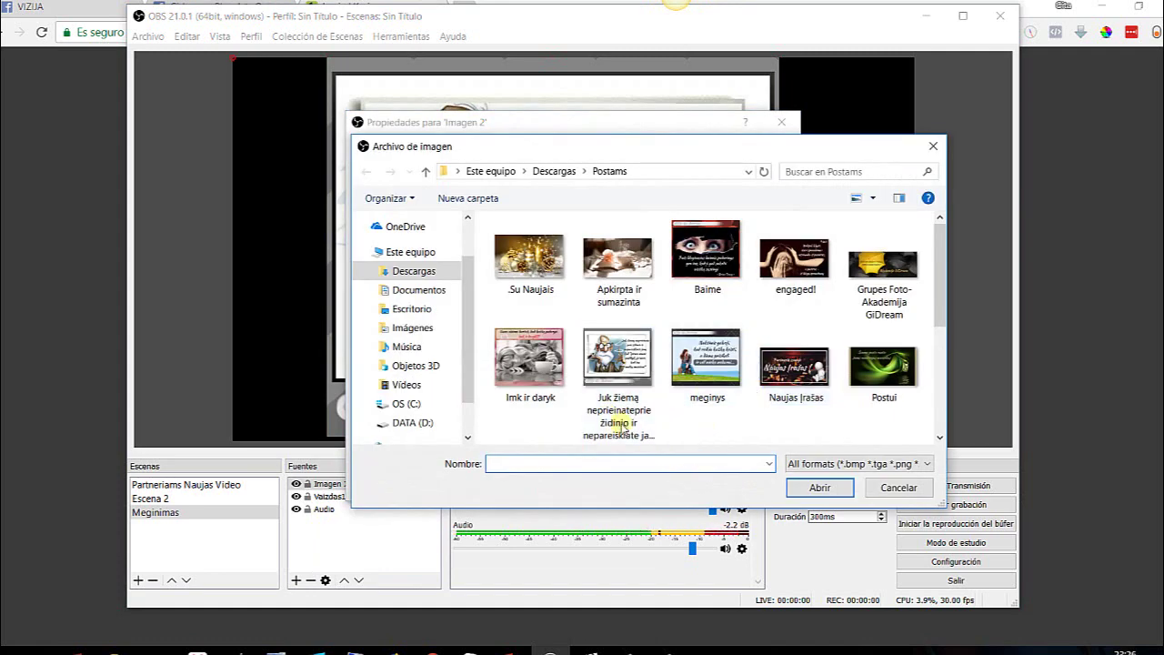
pyautogui.click(534, 362)
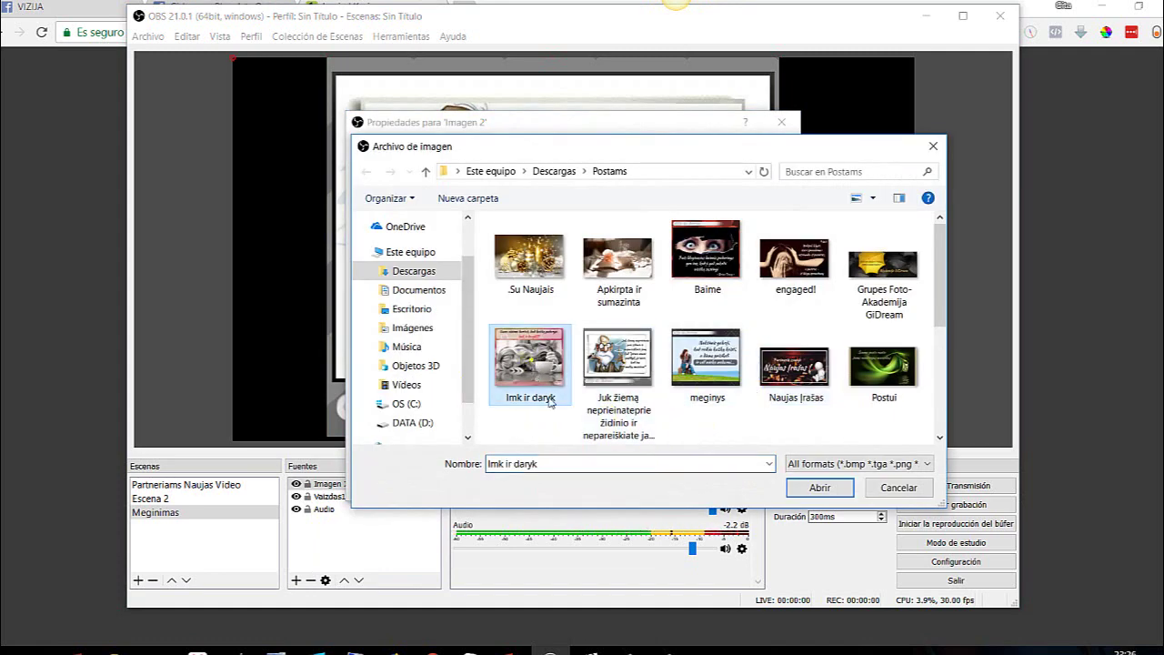
pyautogui.click(821, 488)
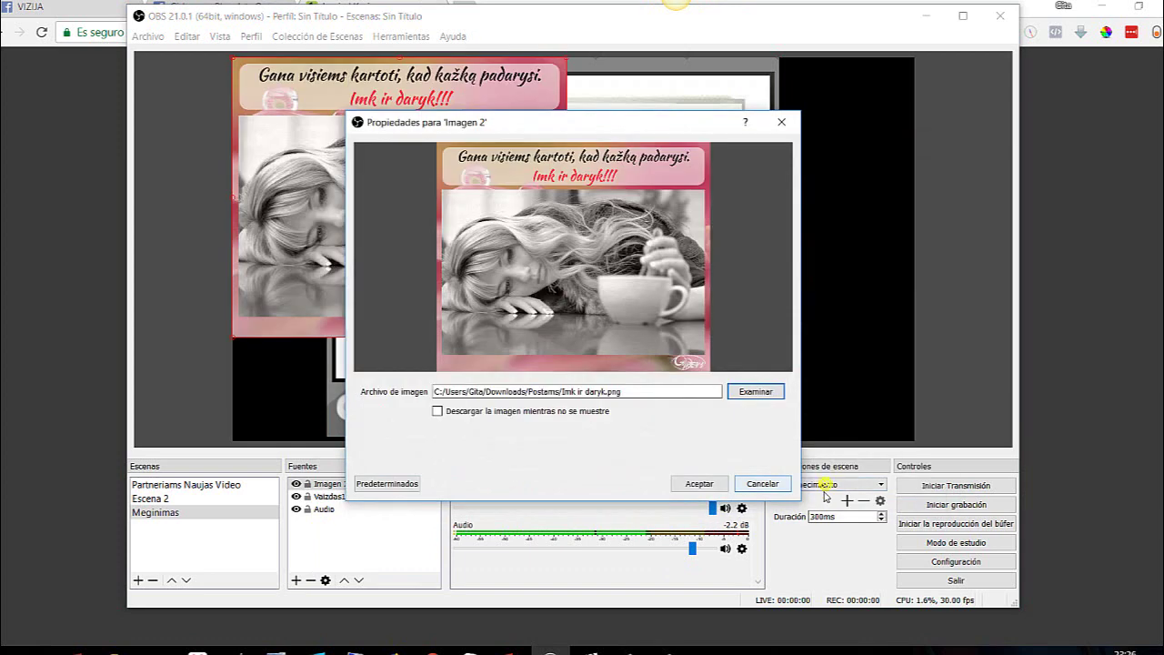
pyautogui.click(698, 488)
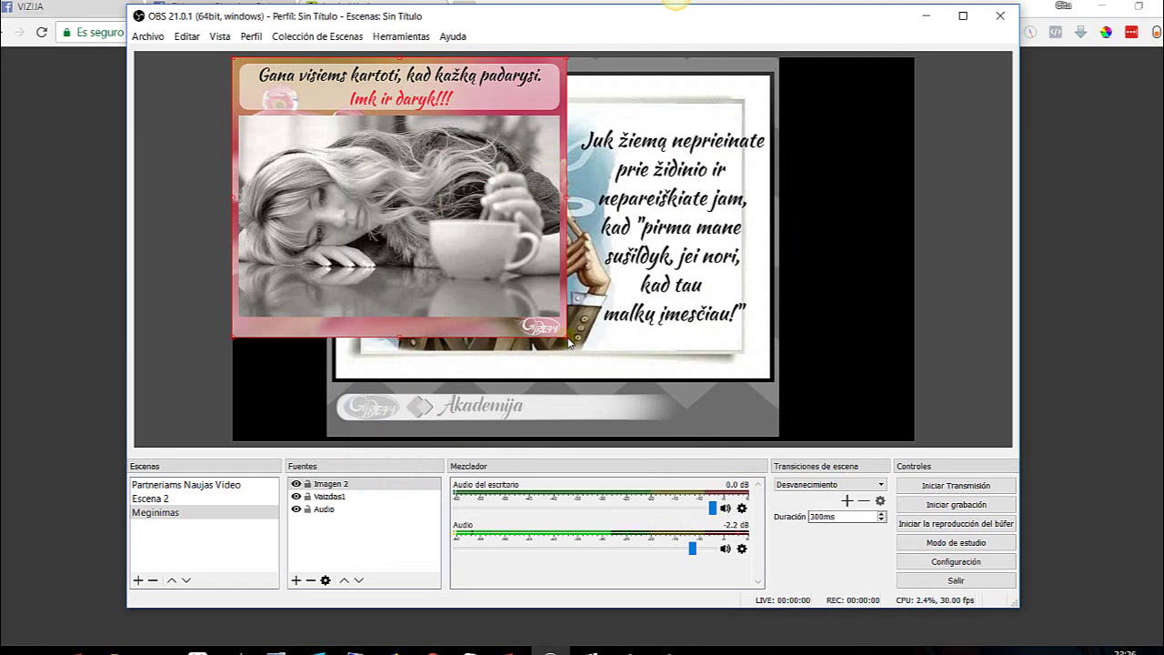
# Shift the Vaizdas1 image slightly, then enlarge Imagen 2 to full canvas height and move it over Vaizdas1 near the canvas middle
pyautogui.moveTo(692, 241); pyautogui.dragTo(712, 247)
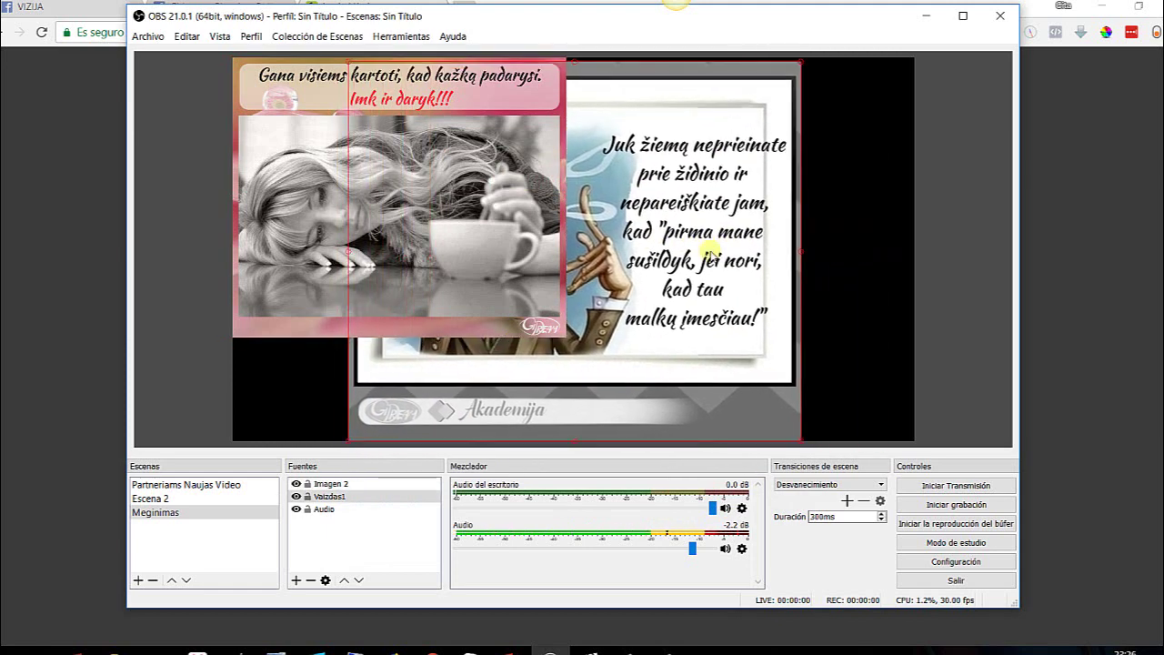
pyautogui.moveTo(527, 258)
pyautogui.mouseDown()
pyautogui.moveTo(551, 278)
pyautogui.moveTo(533, 254)
pyautogui.mouseUp()
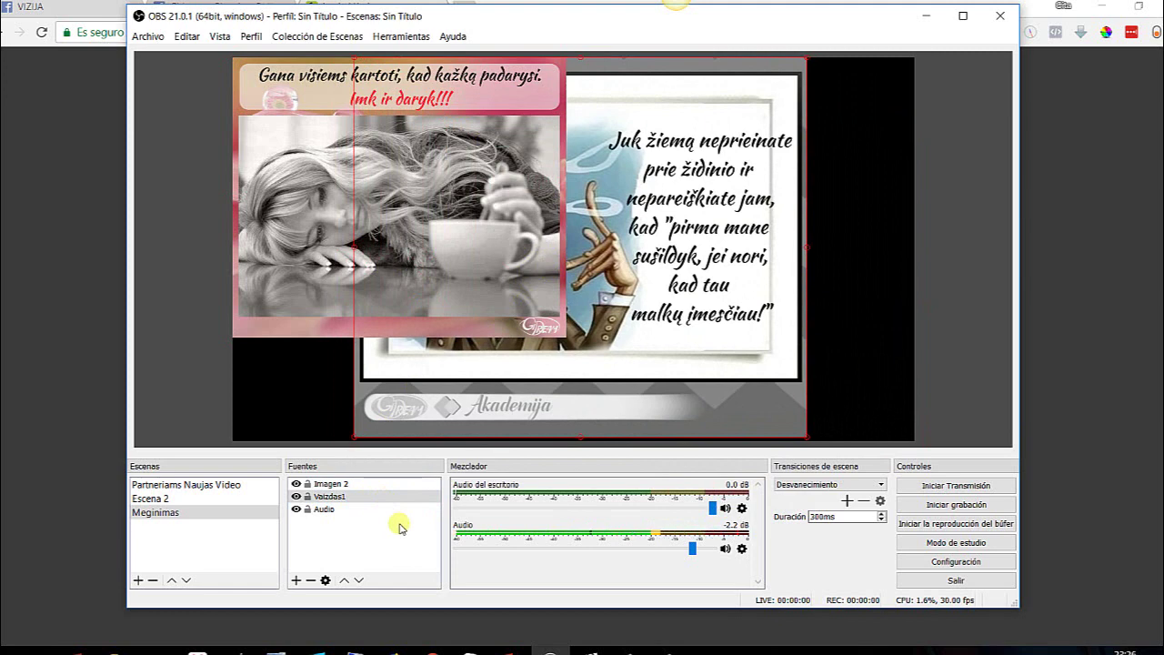
pyautogui.click(306, 294)
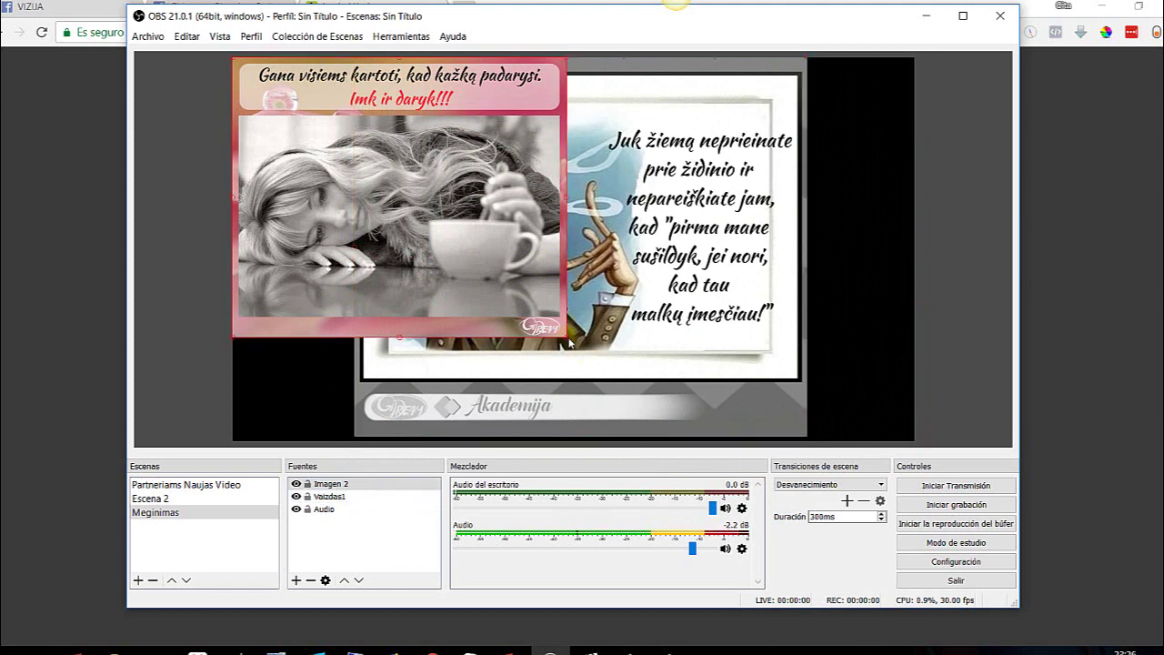
pyautogui.moveTo(567, 340); pyautogui.dragTo(710, 442)
pyautogui.moveTo(602, 316); pyautogui.dragTo(697, 316)
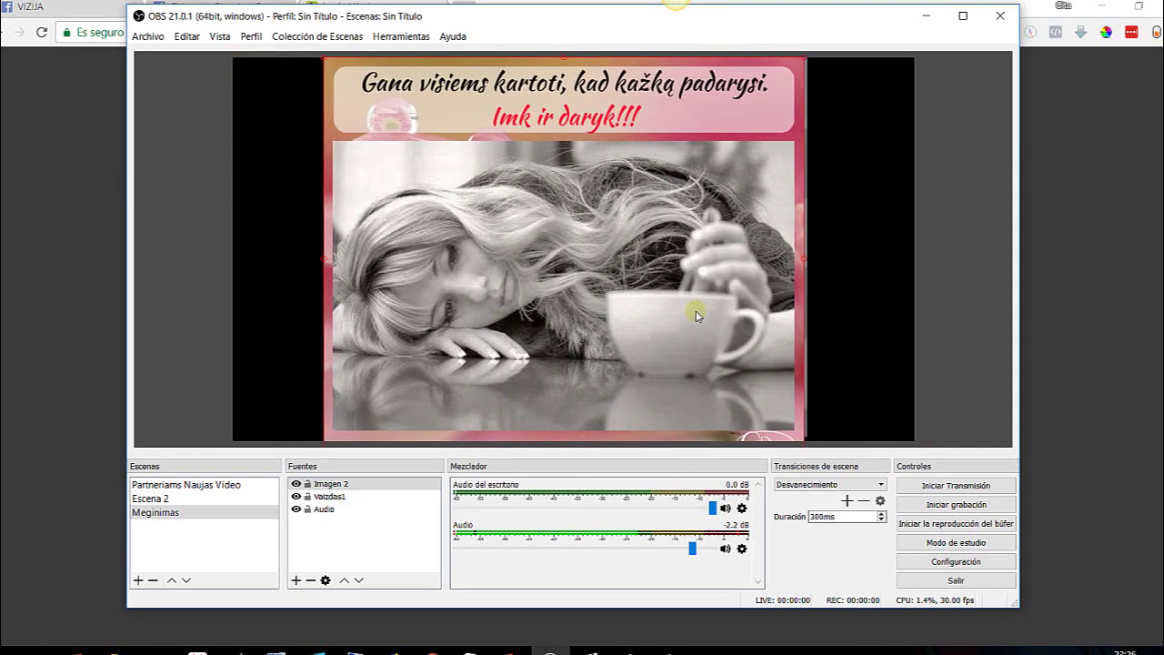
# Place Vaizdas1 above Imagen 2 in the source order, and move and enlarge it to cover the Imagen 2 picture
pyautogui.click(358, 483)
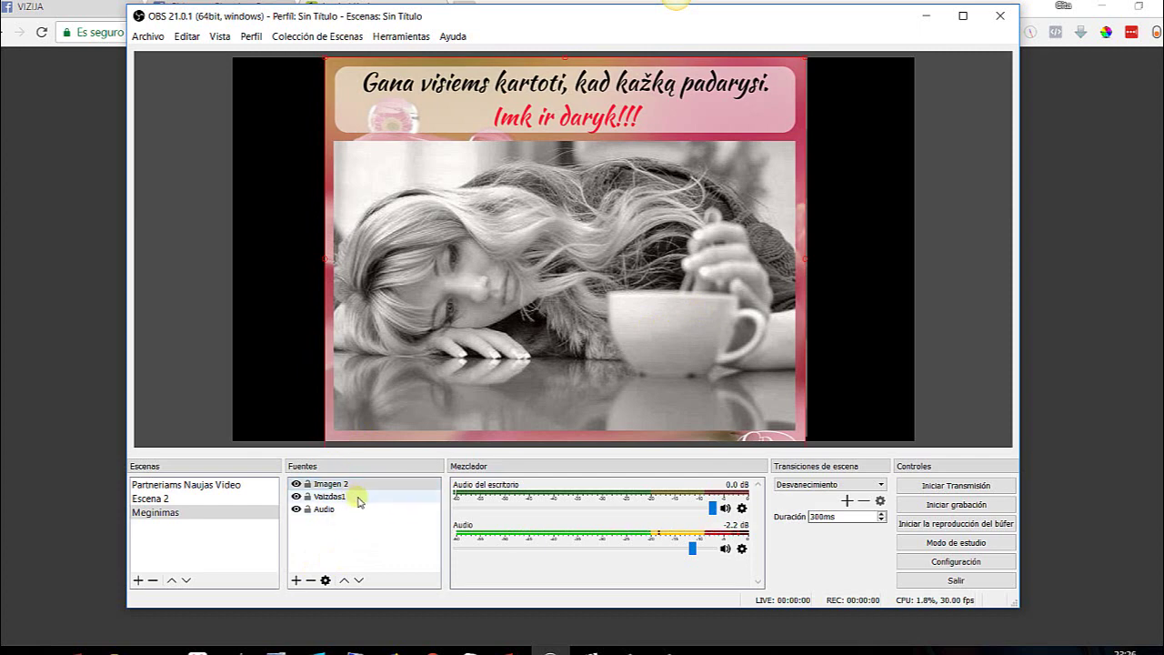
pyautogui.click(360, 499)
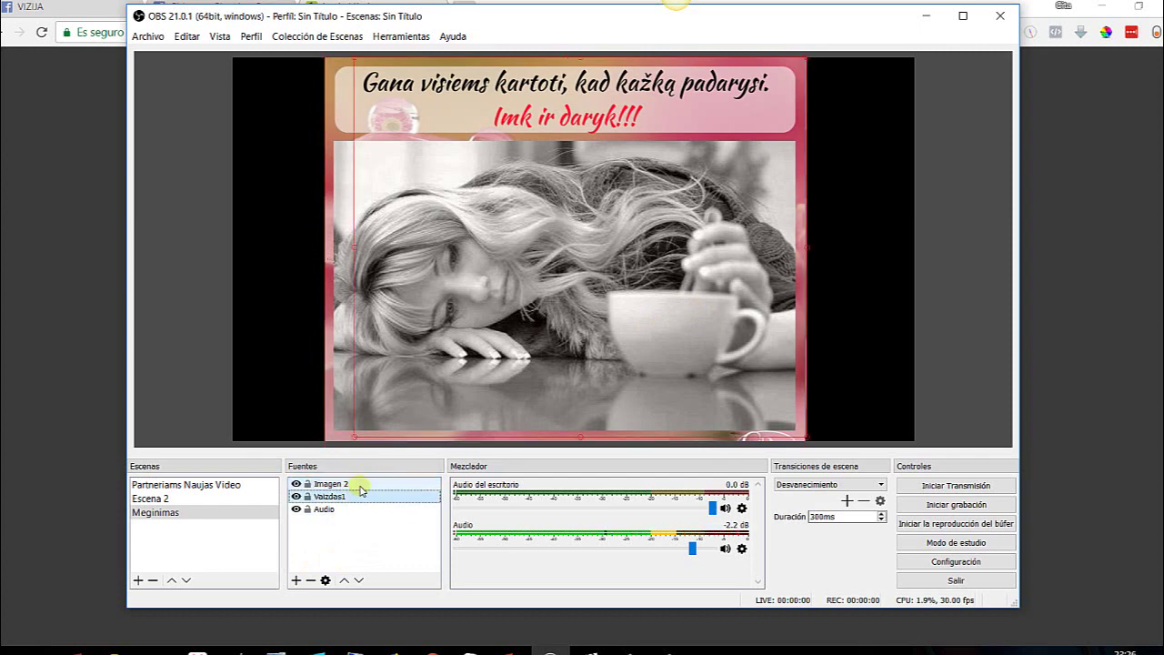
pyautogui.moveTo(354, 501); pyautogui.dragTo(359, 484)
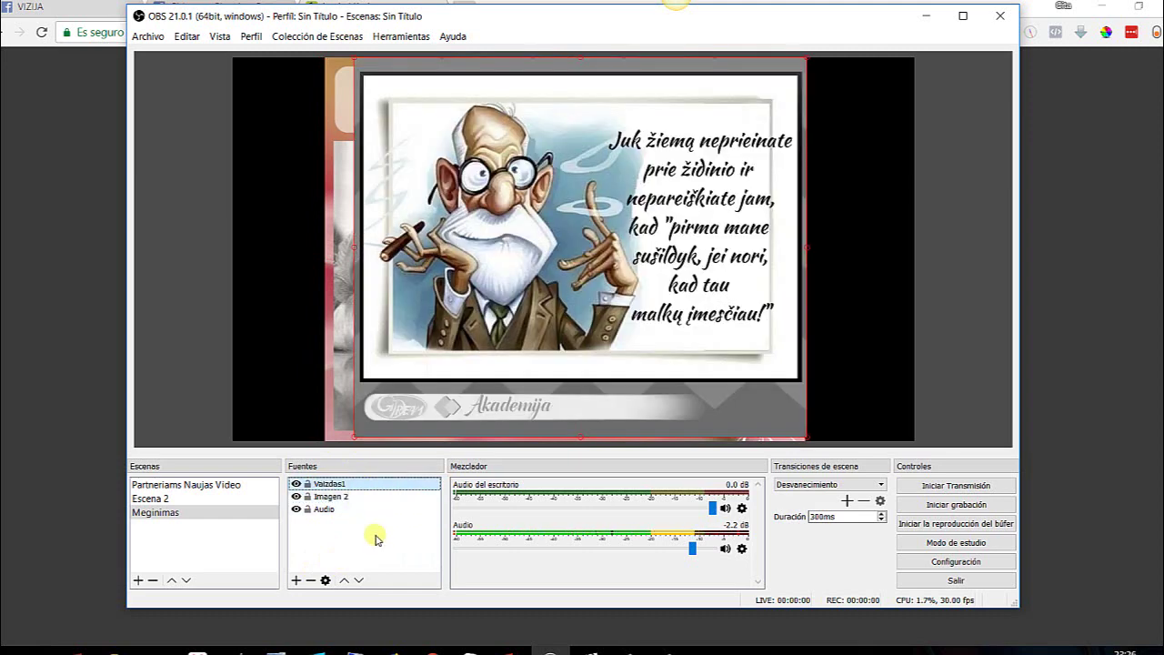
pyautogui.moveTo(471, 359); pyautogui.dragTo(440, 353)
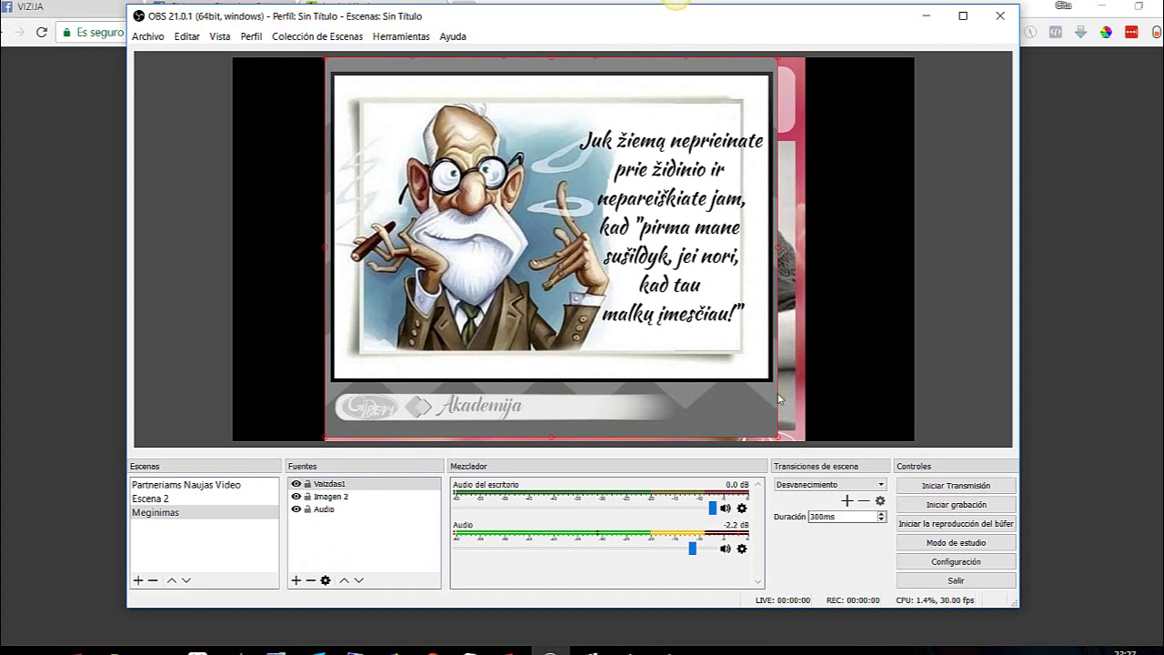
pyautogui.moveTo(780, 440); pyautogui.dragTo(803, 442)
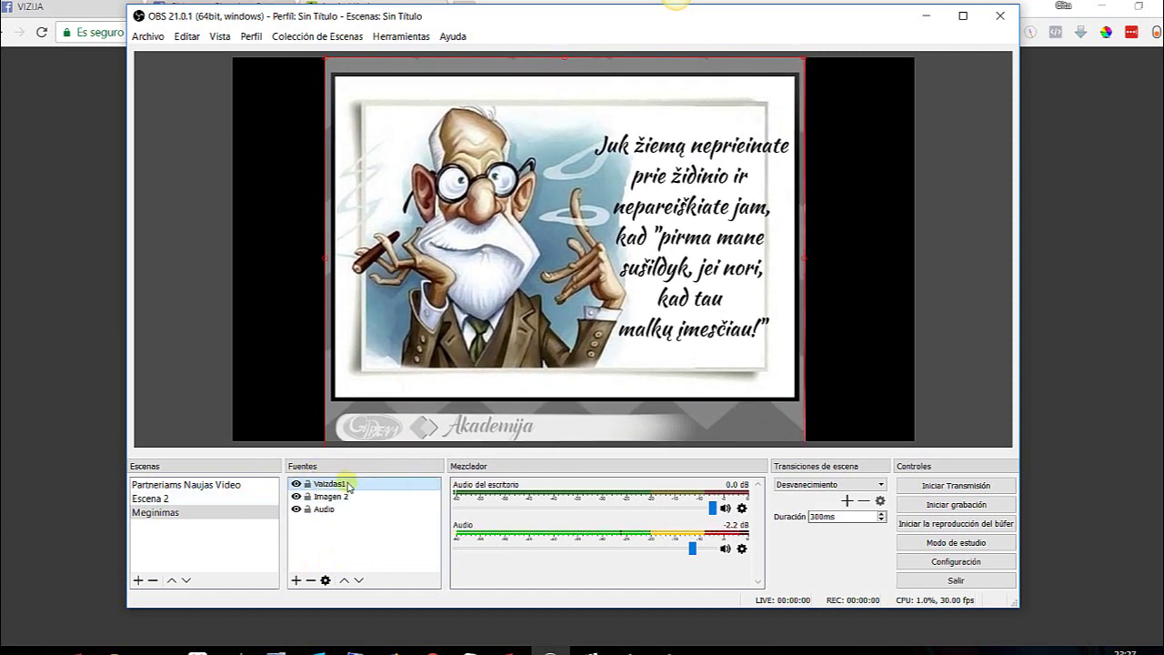
# Toggle the visibility of both image sources, ending with Vaizdas1 hidden and Imagen 2 shown
pyautogui.click(296, 483)
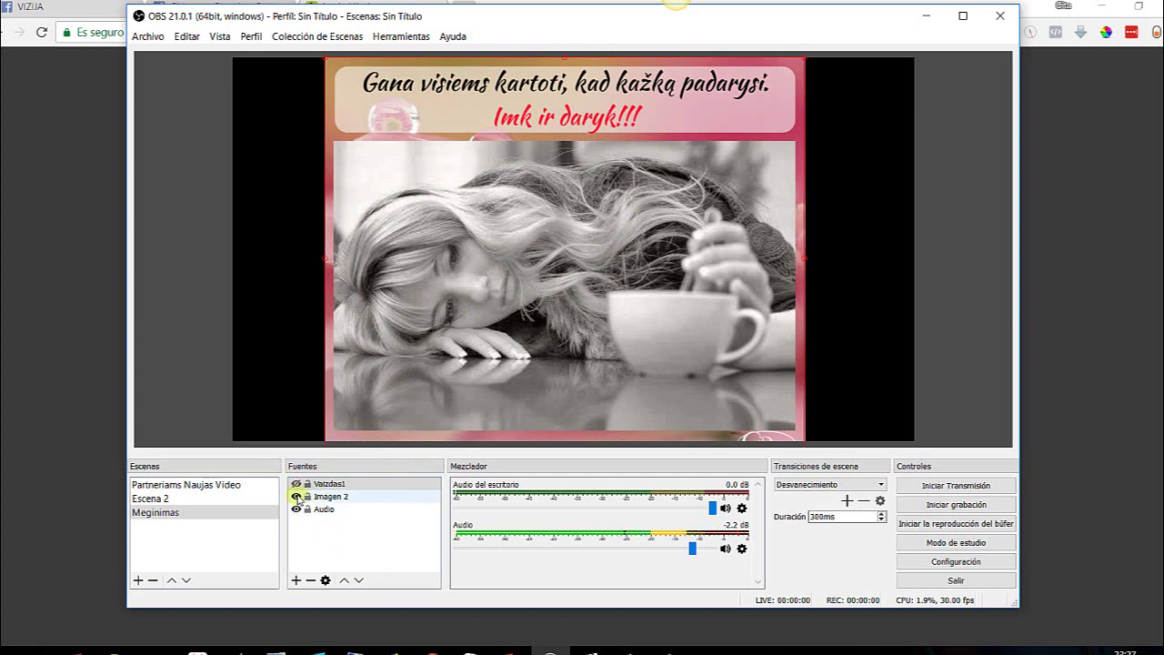
pyautogui.click(296, 497)
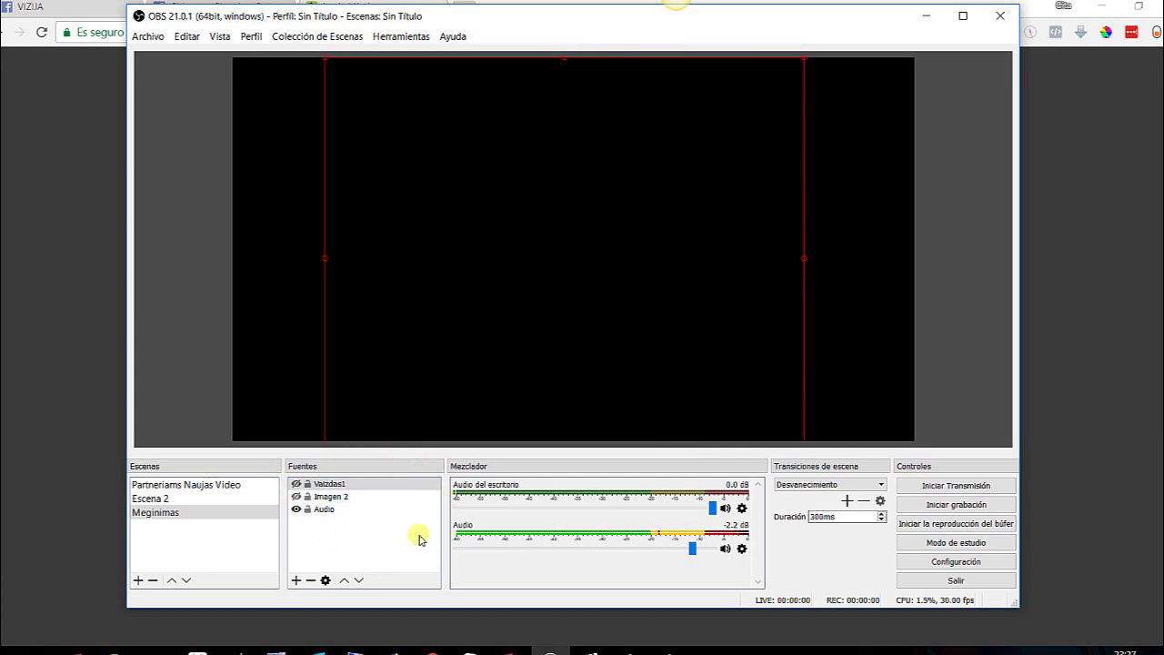
pyautogui.click(296, 496)
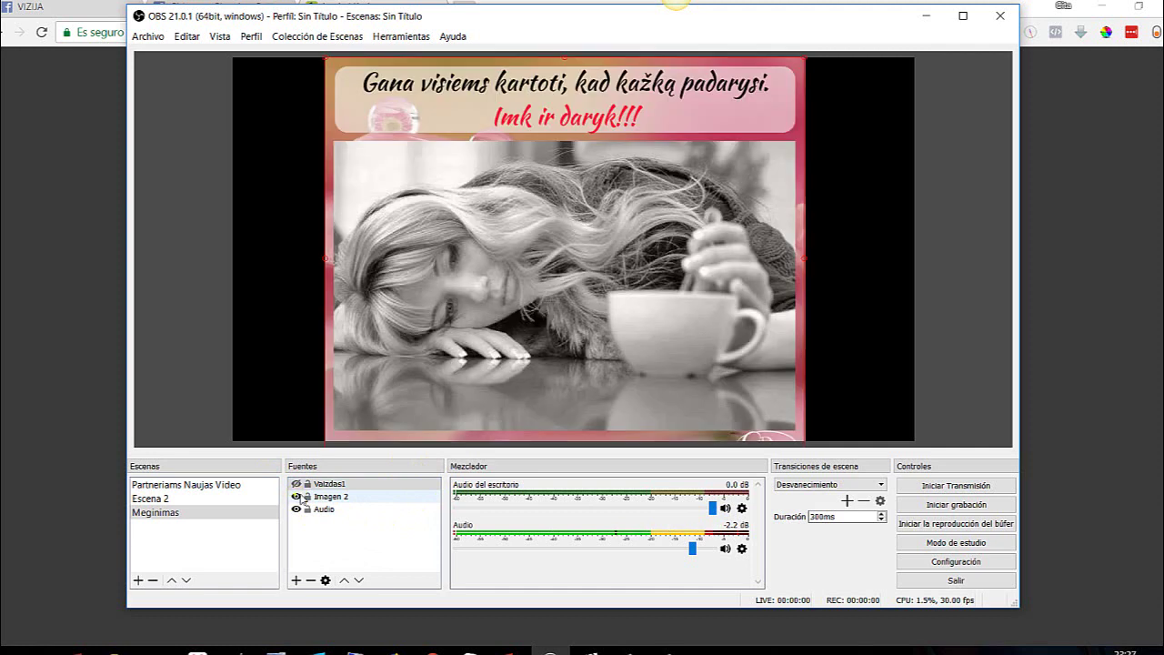
pyautogui.click(297, 484)
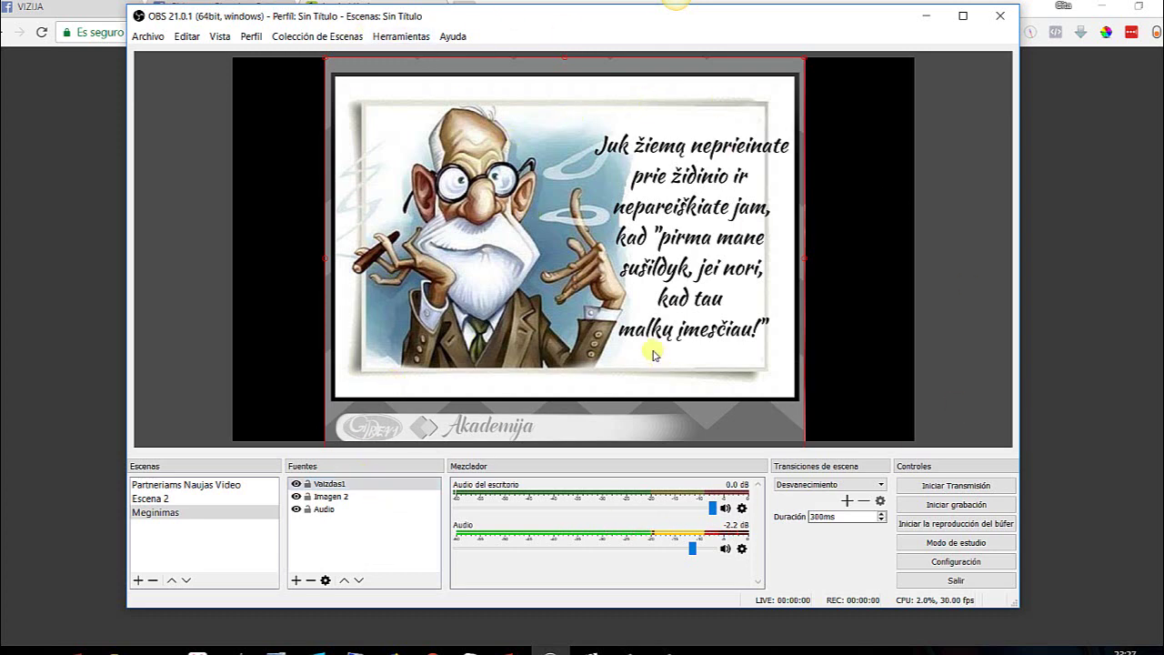
pyautogui.click(295, 484)
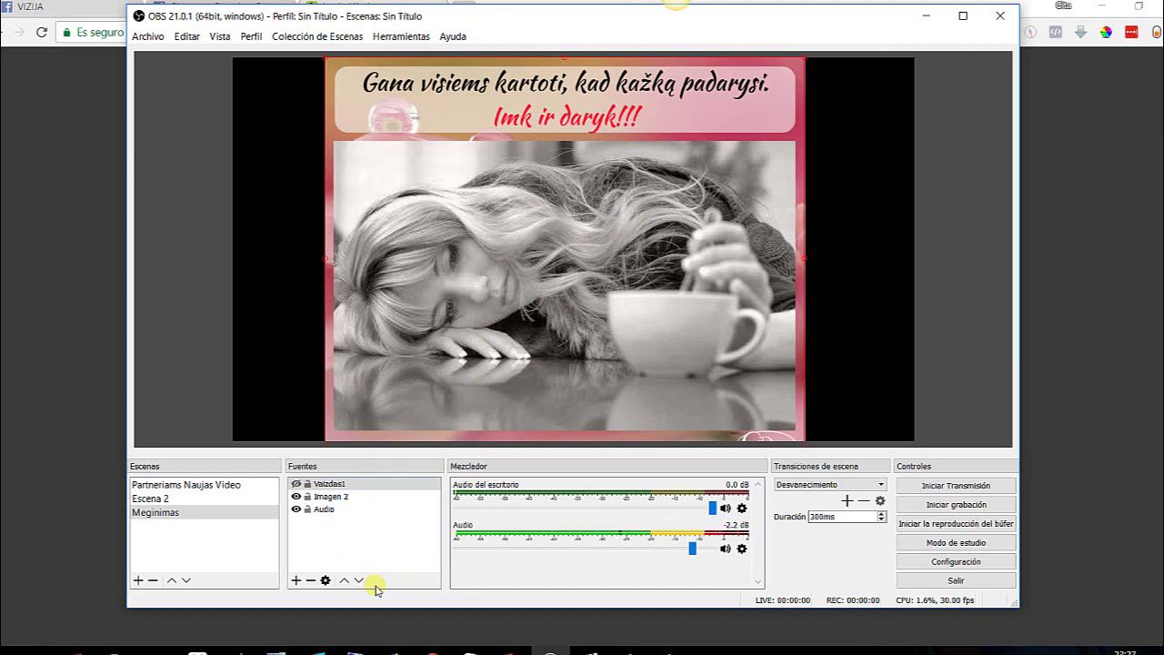
# Add a display capture source named Captura de pantalla for Pantalla 0 at 1920x1080, with cursor capture on
pyautogui.click(296, 580)
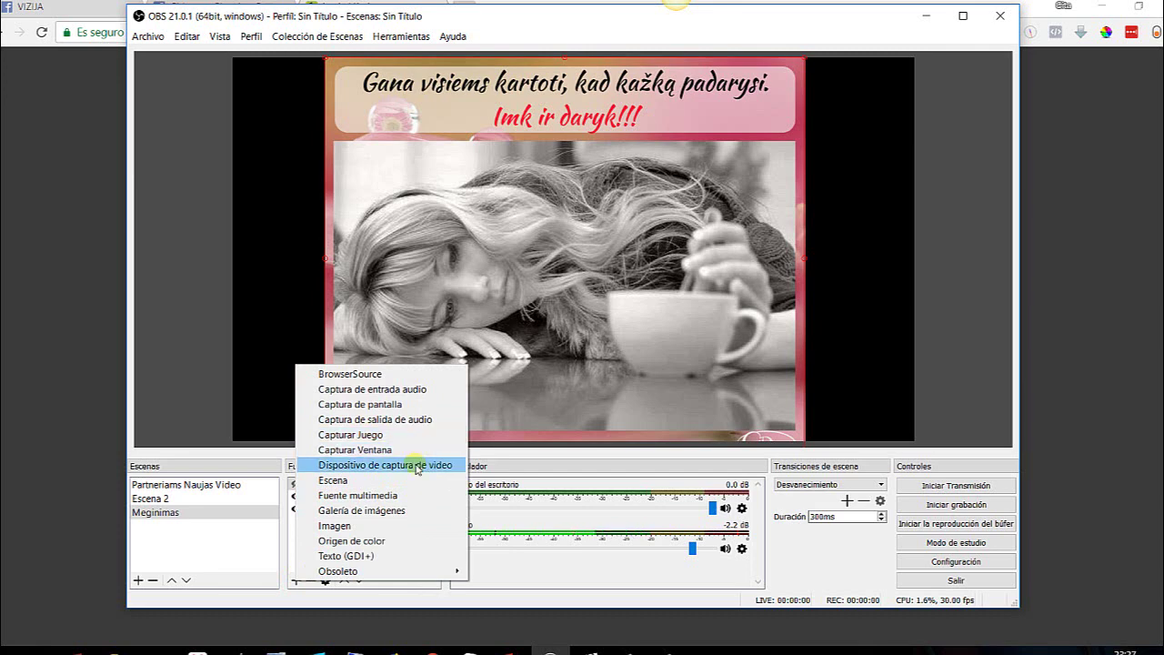
pyautogui.click(400, 405)
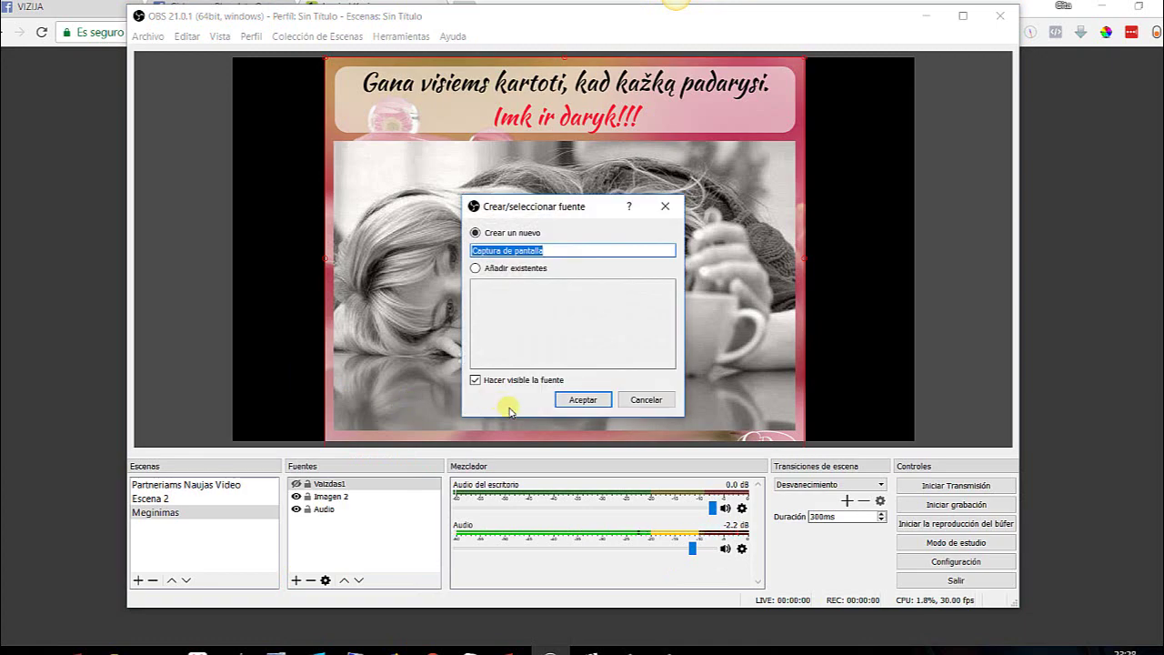
pyautogui.click(567, 405)
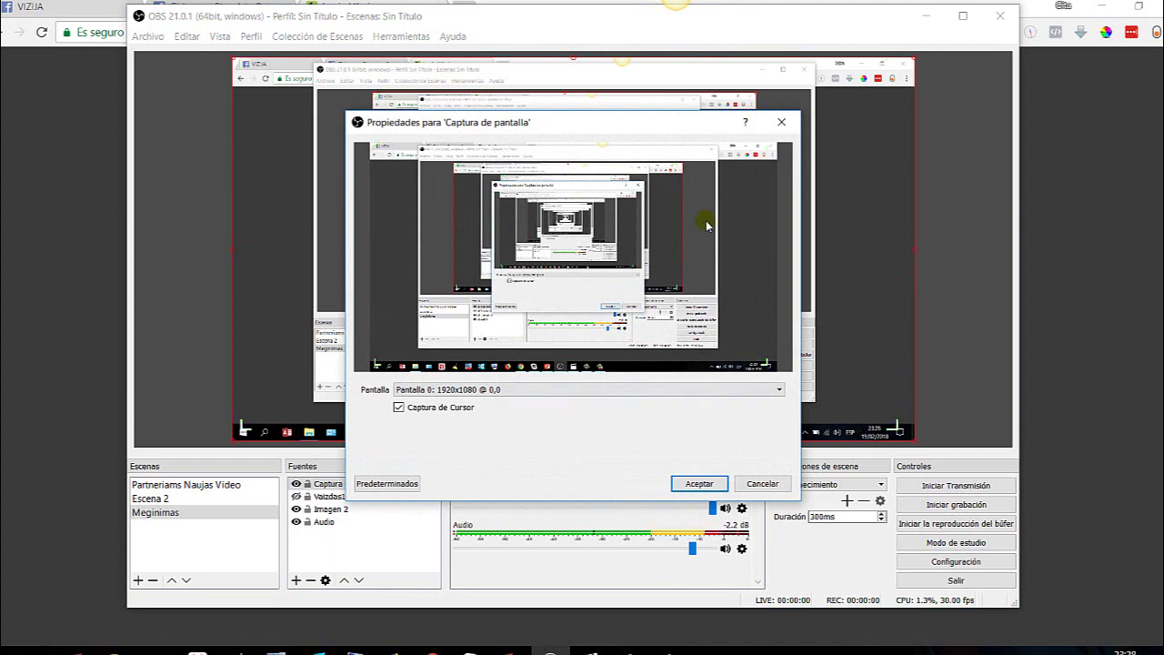
pyautogui.click(693, 483)
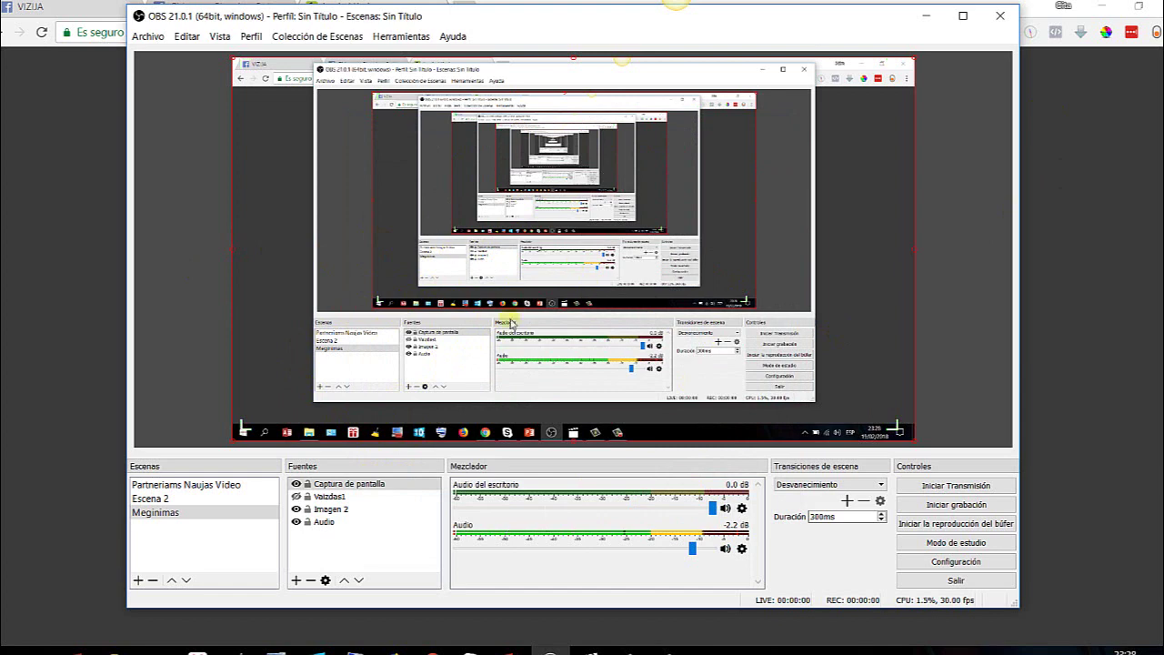
# Toggle the visibility of the Captura de pantalla source, leaving it hidden
pyautogui.click(296, 484)
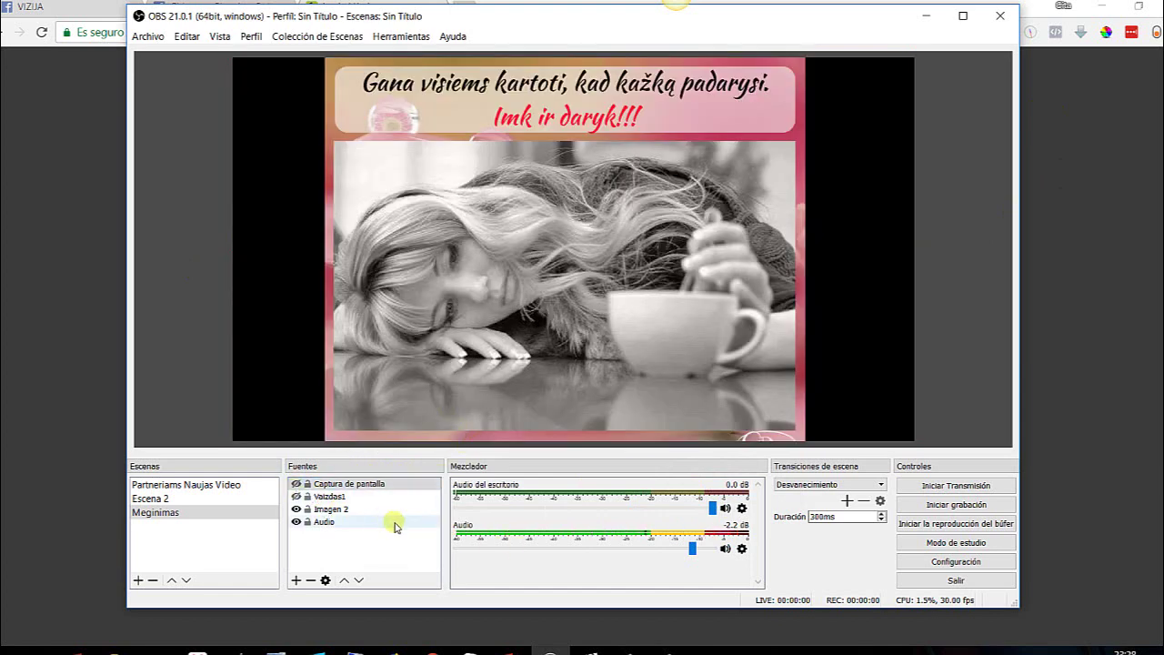
pyautogui.click(295, 484)
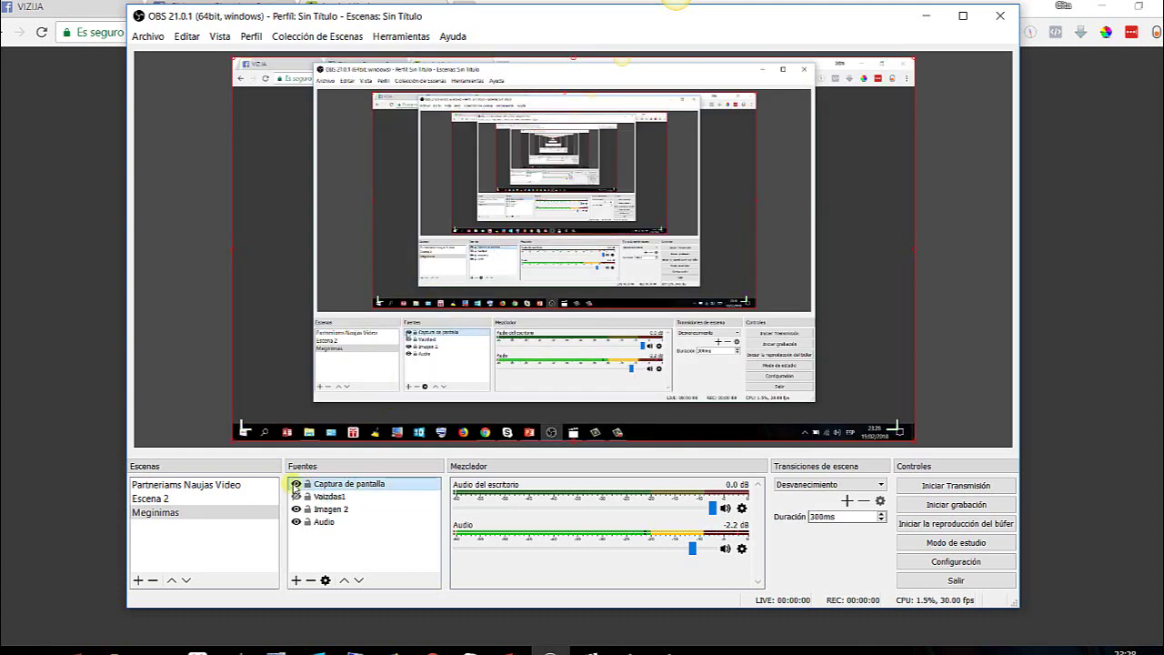
pyautogui.click(295, 483)
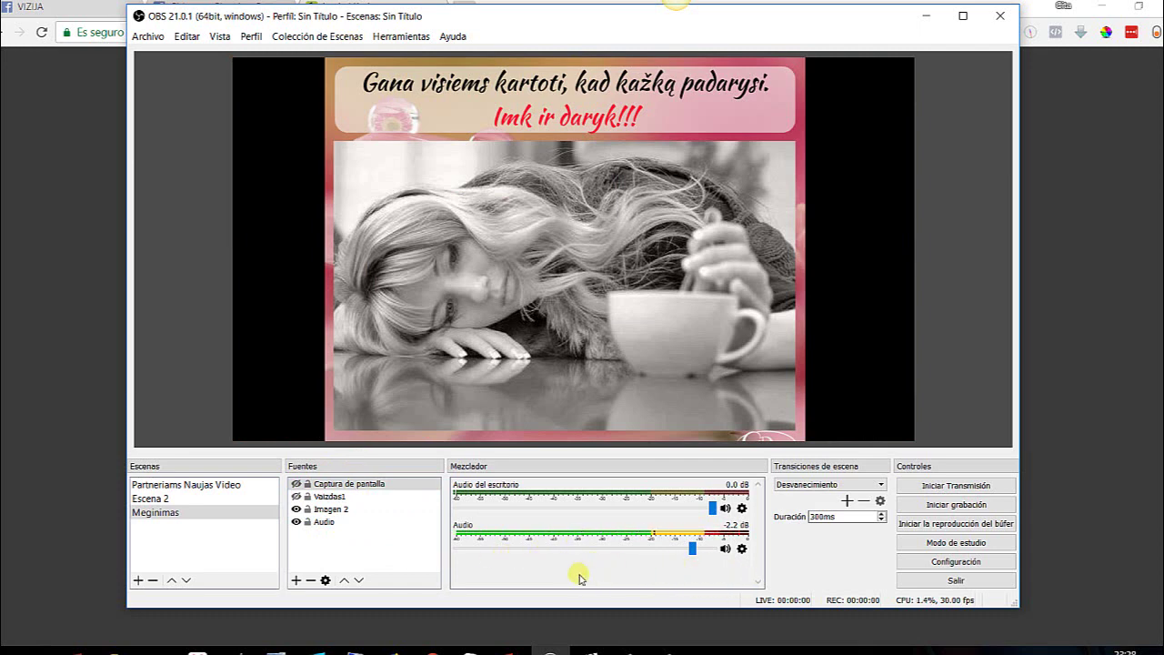
# Look through the filter types available for the Audio source without adding one, and leave its filter settings
pyautogui.click(742, 549)
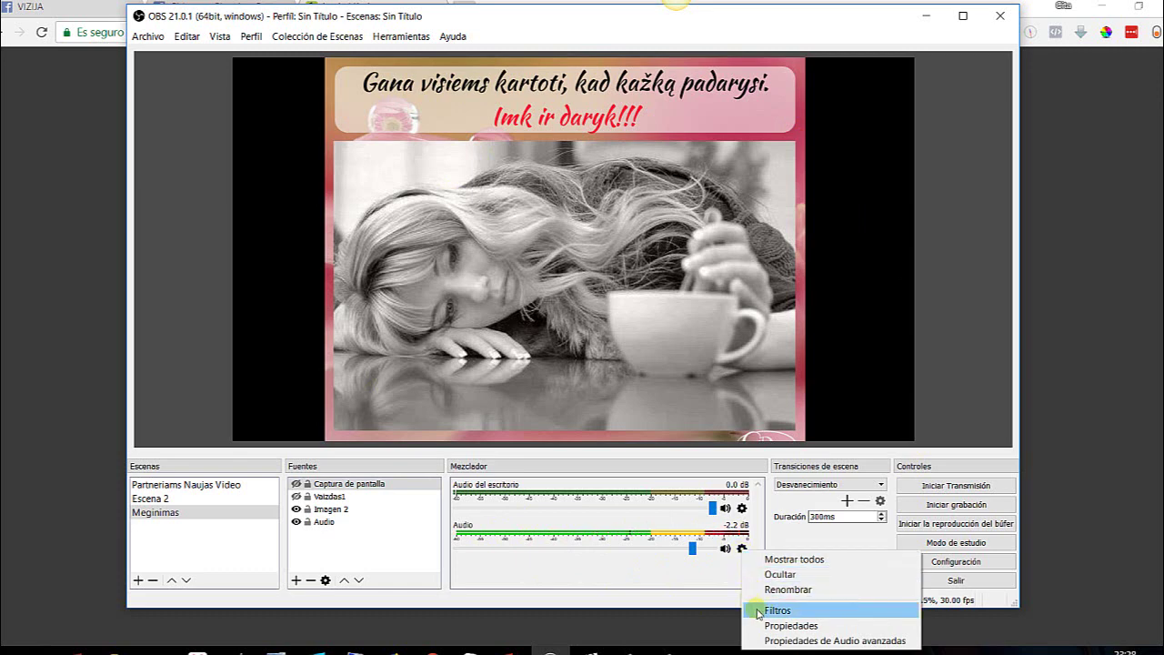
pyautogui.click(777, 610)
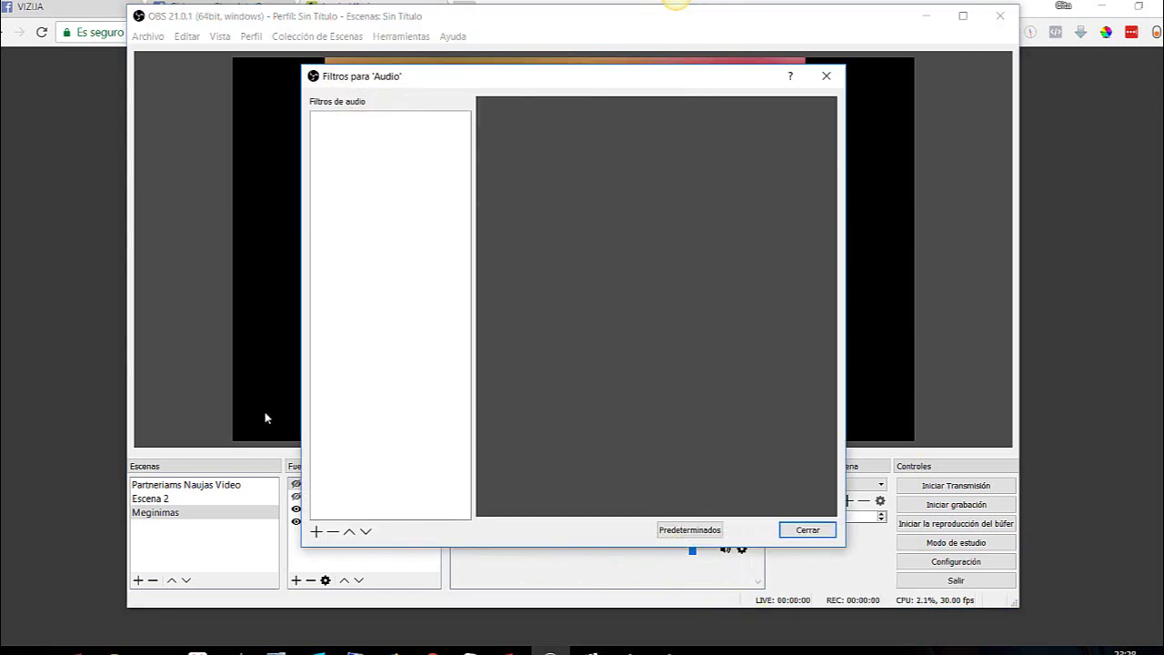
pyautogui.click(316, 531)
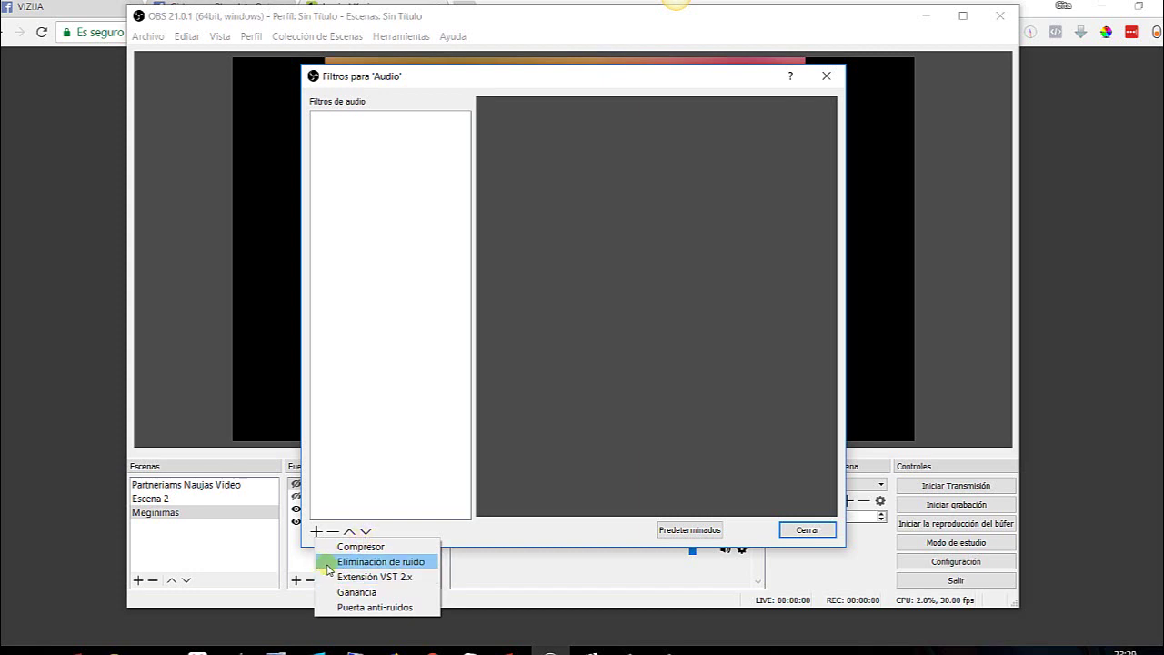
pyautogui.click(806, 530)
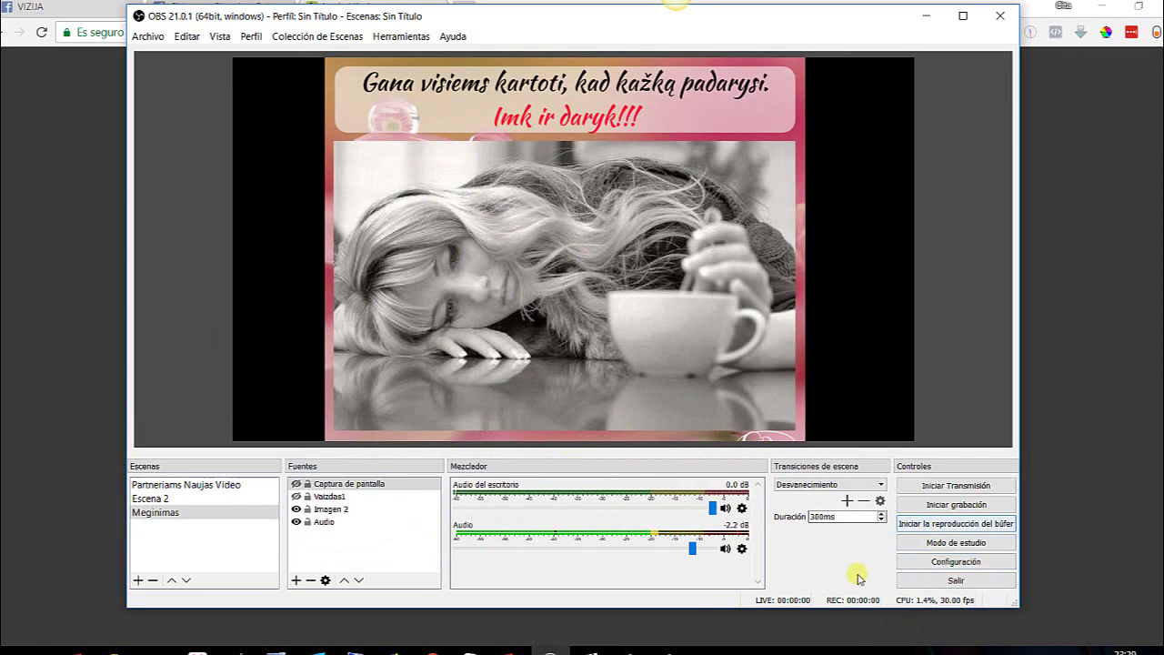
# Open the Emision section of the OBS configuration and look through the available broadcast types
pyautogui.click(947, 563)
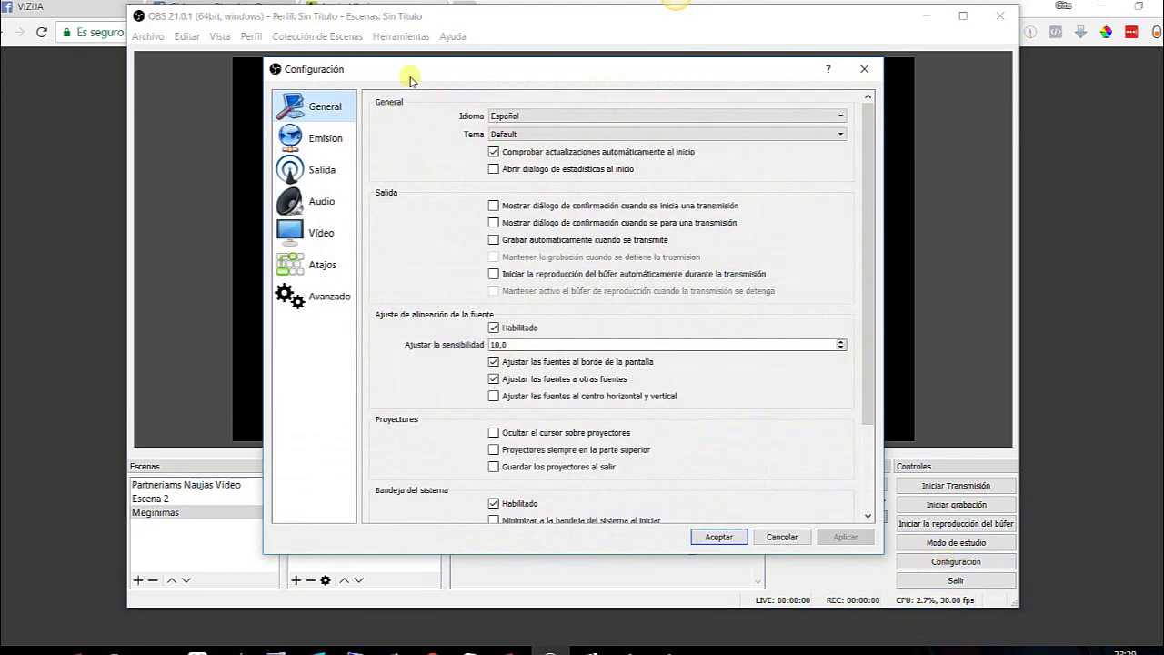
pyautogui.click(321, 139)
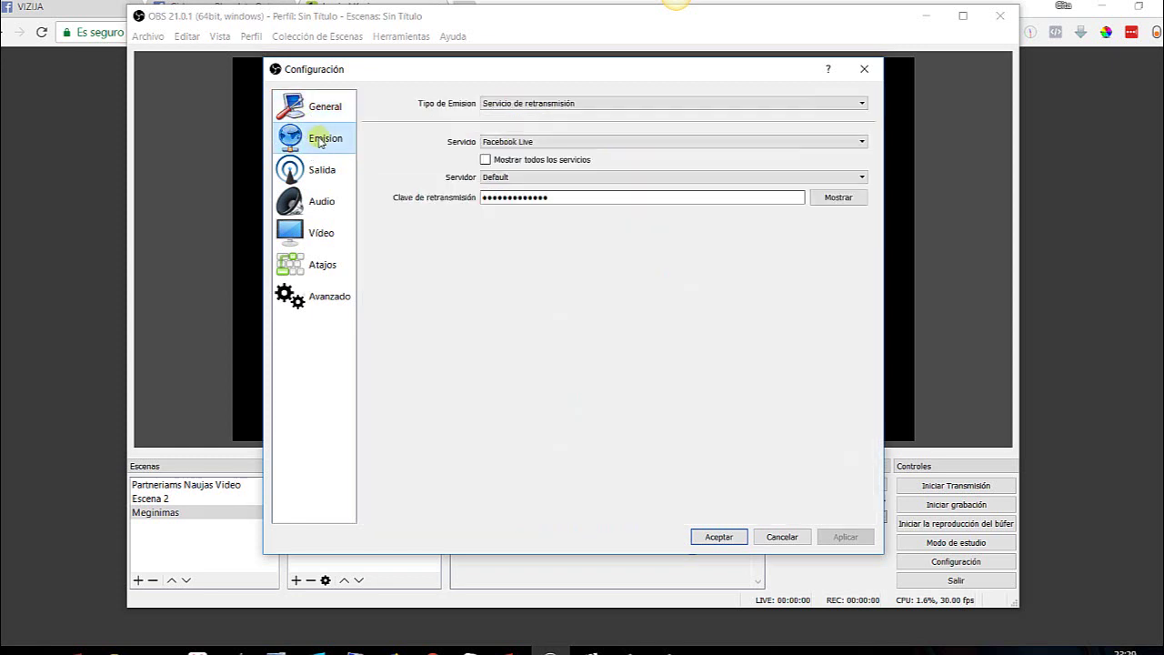
pyautogui.click(862, 105)
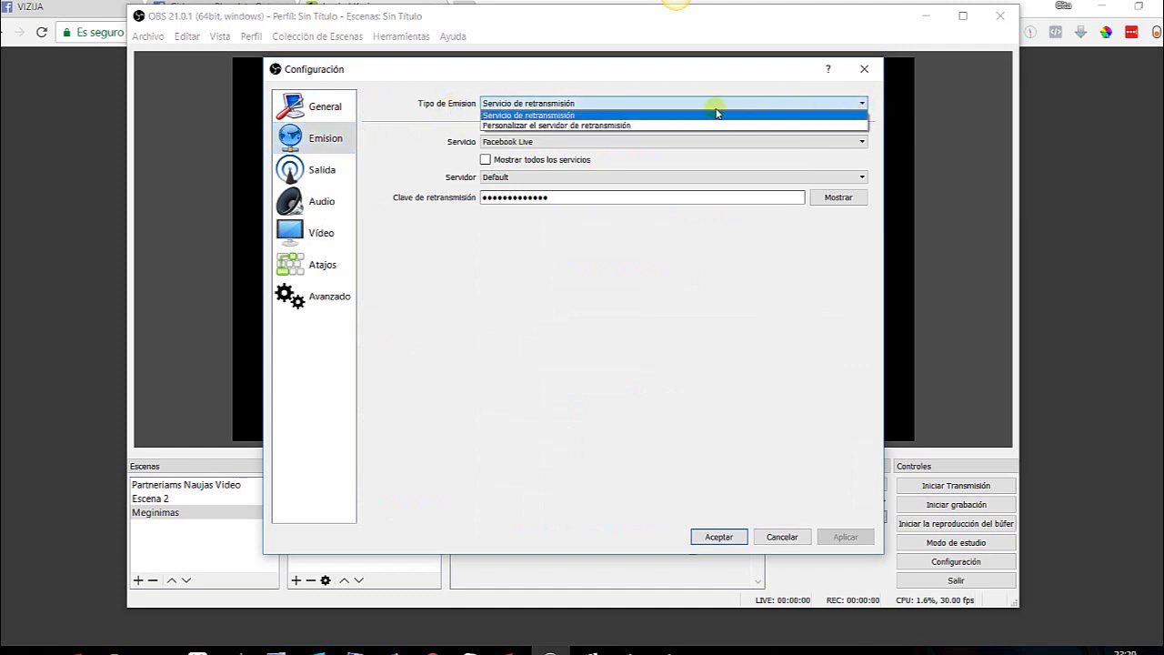
pyautogui.click(862, 106)
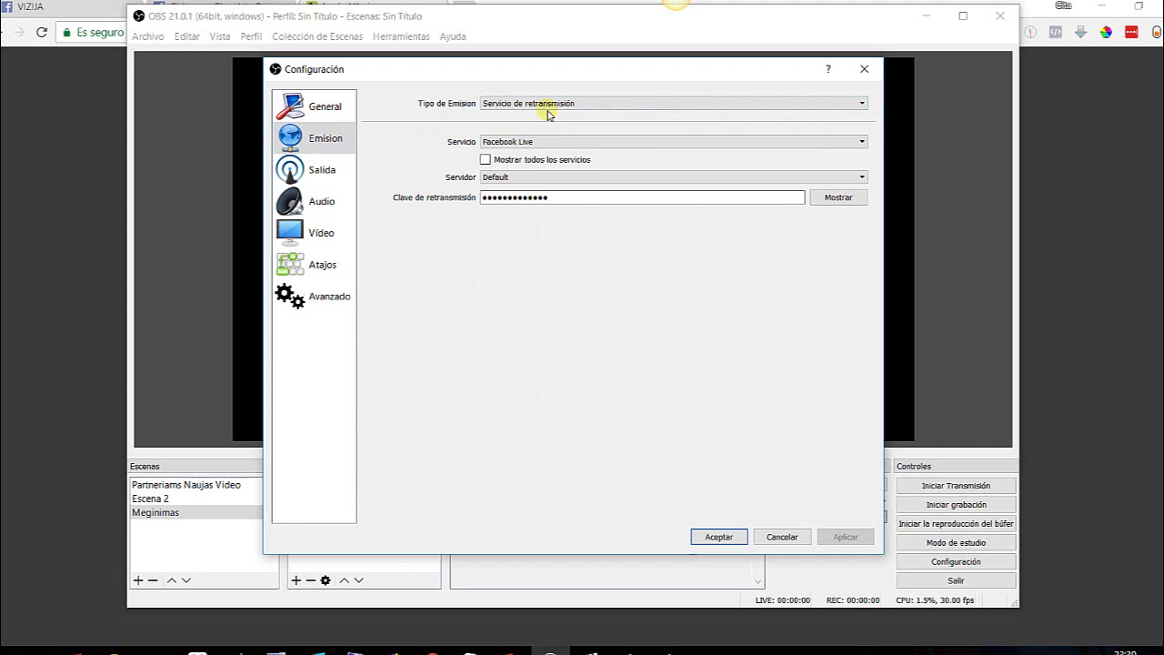
# Try Twitch as the streaming service, turn on the display of all services and browse the full list
pyautogui.click(859, 142)
pyautogui.click(515, 154)
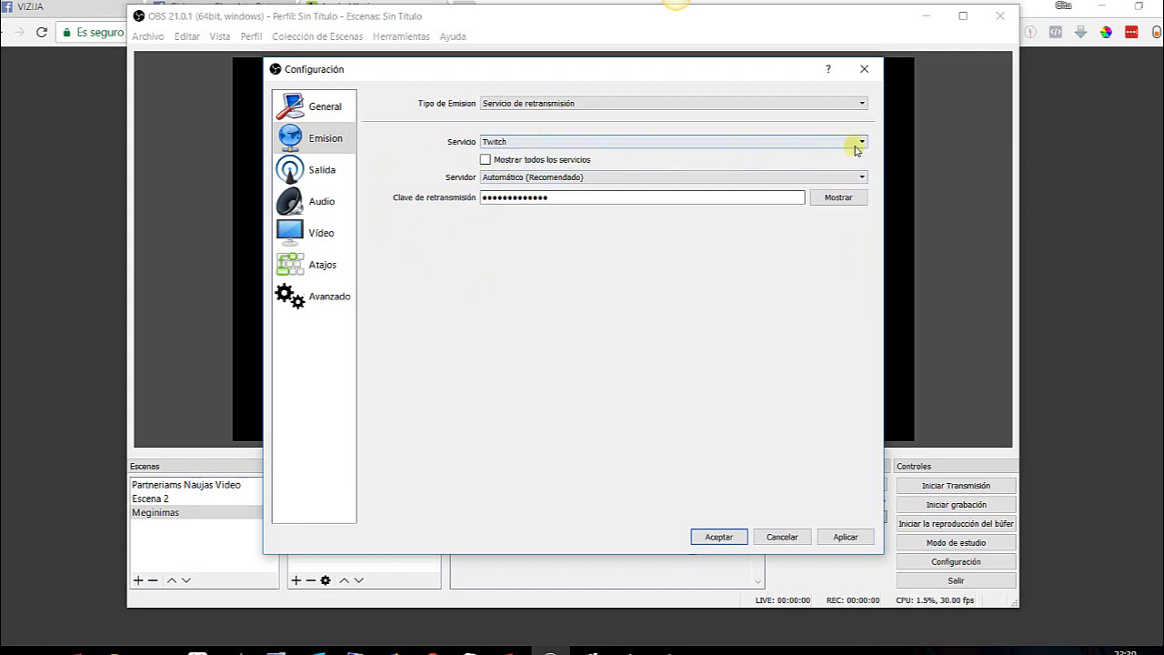
pyautogui.click(487, 161)
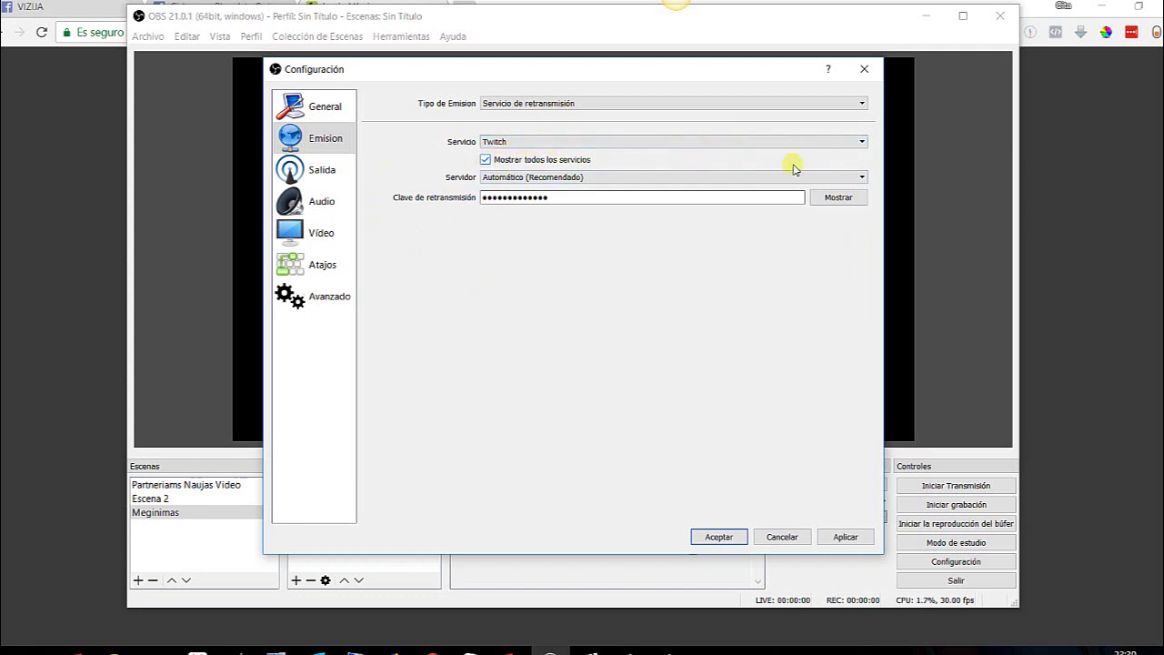
pyautogui.click(863, 143)
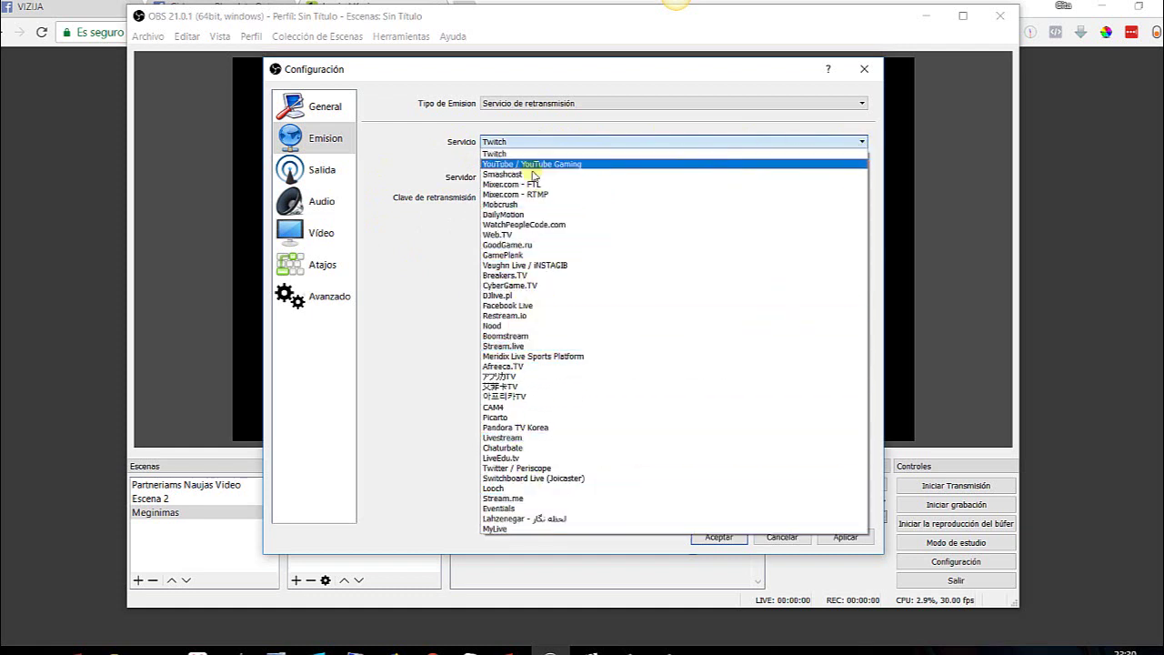
pyautogui.click(448, 291)
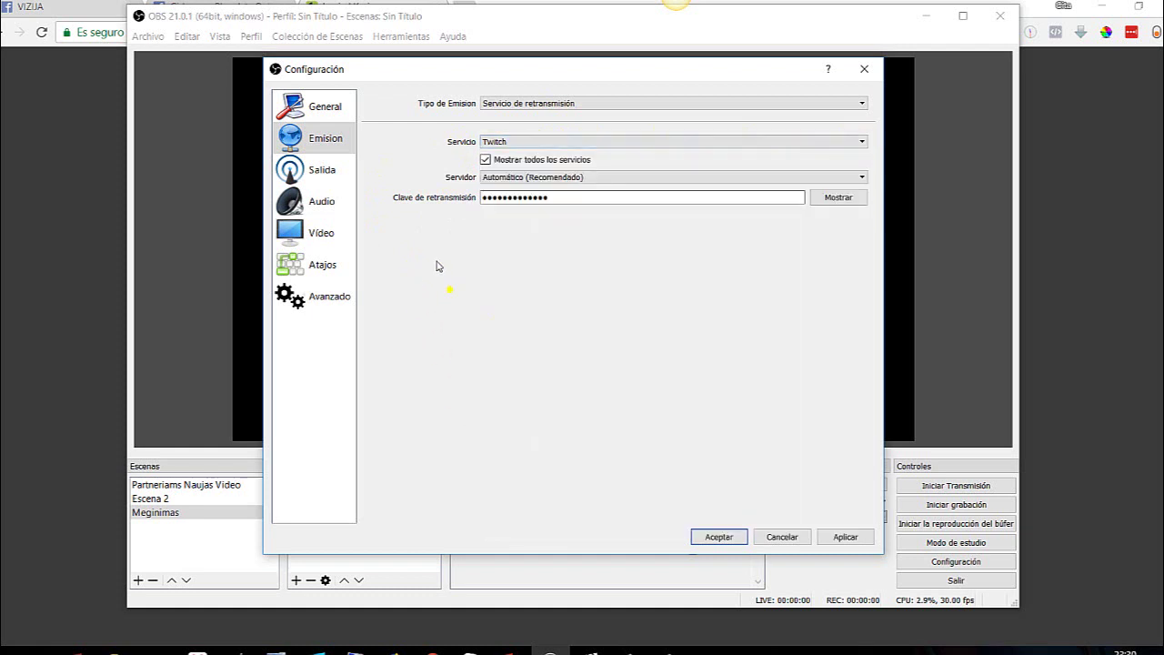
# Turn off the display of all services and set the streaming service back to Facebook Live
pyautogui.click(485, 160)
pyautogui.click(860, 141)
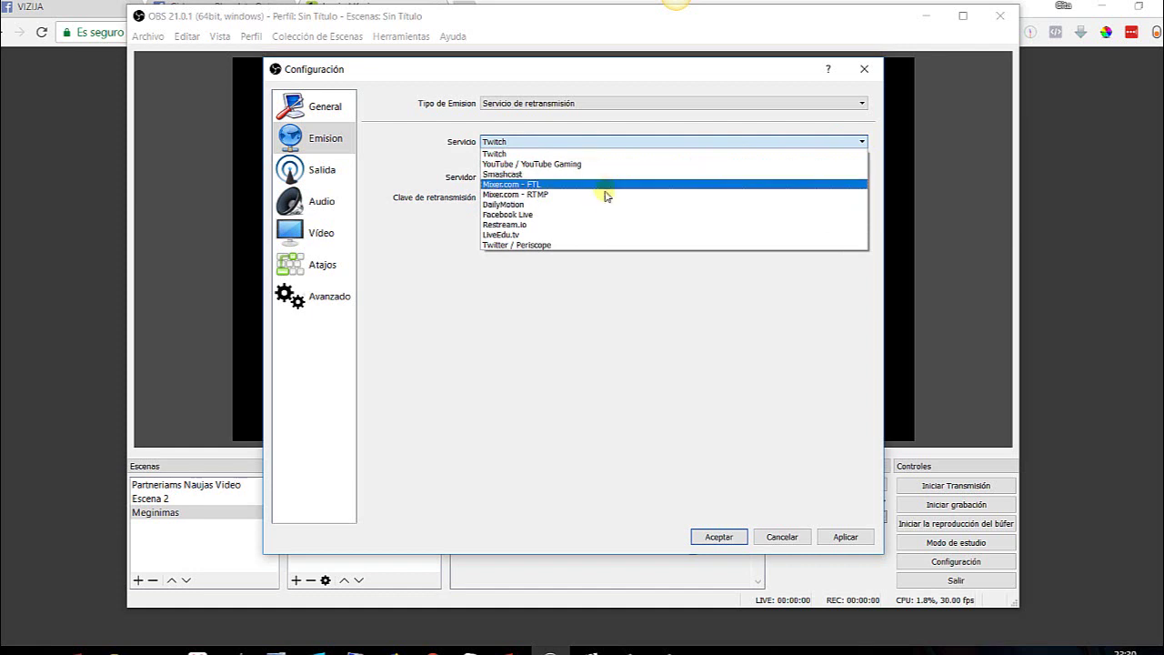
pyautogui.click(540, 216)
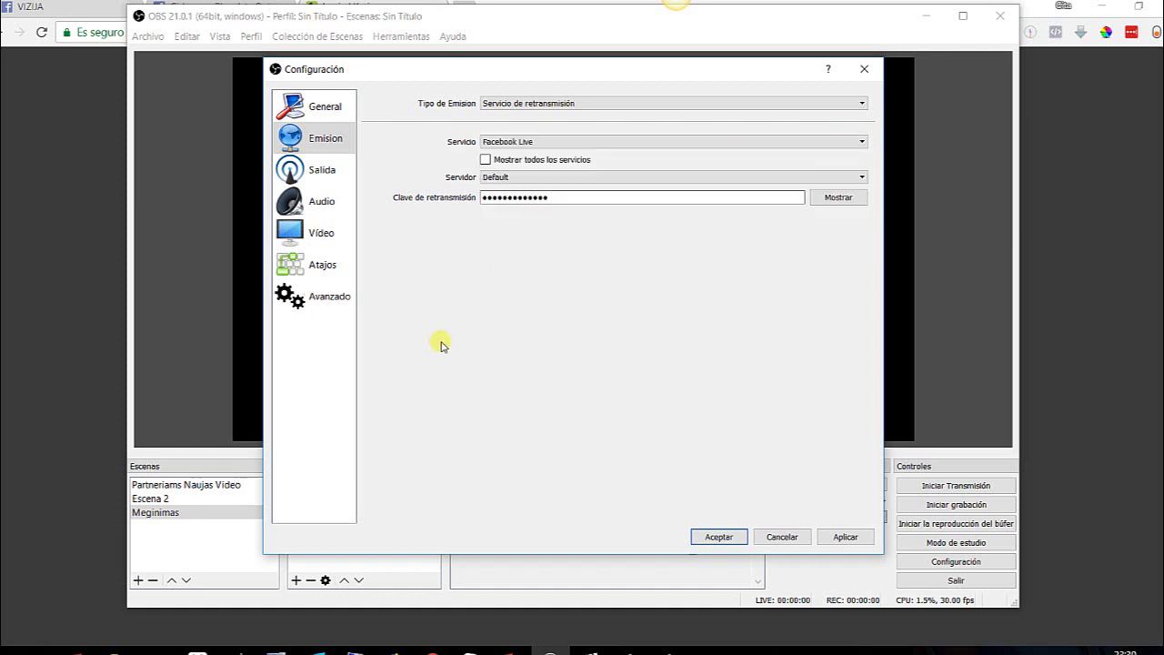
# Clear the stream key and close the configuration, discarding the changes
pyautogui.click(507, 199)
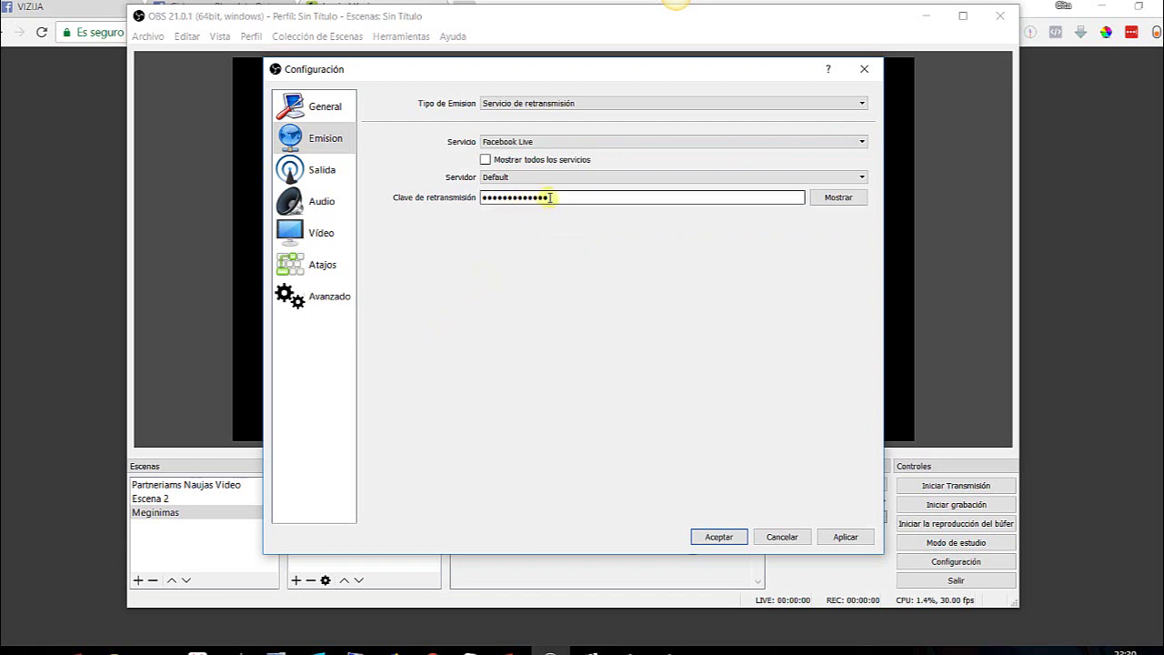
pyautogui.moveTo(550, 197); pyautogui.dragTo(463, 203)
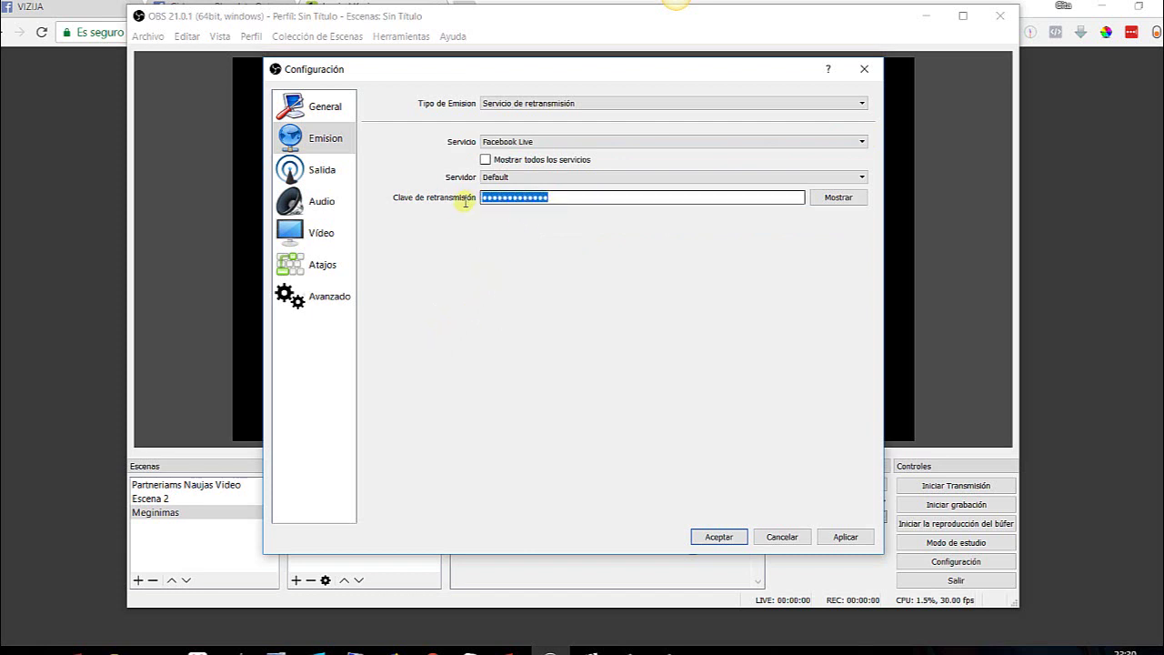
pyautogui.press('BackSpace')
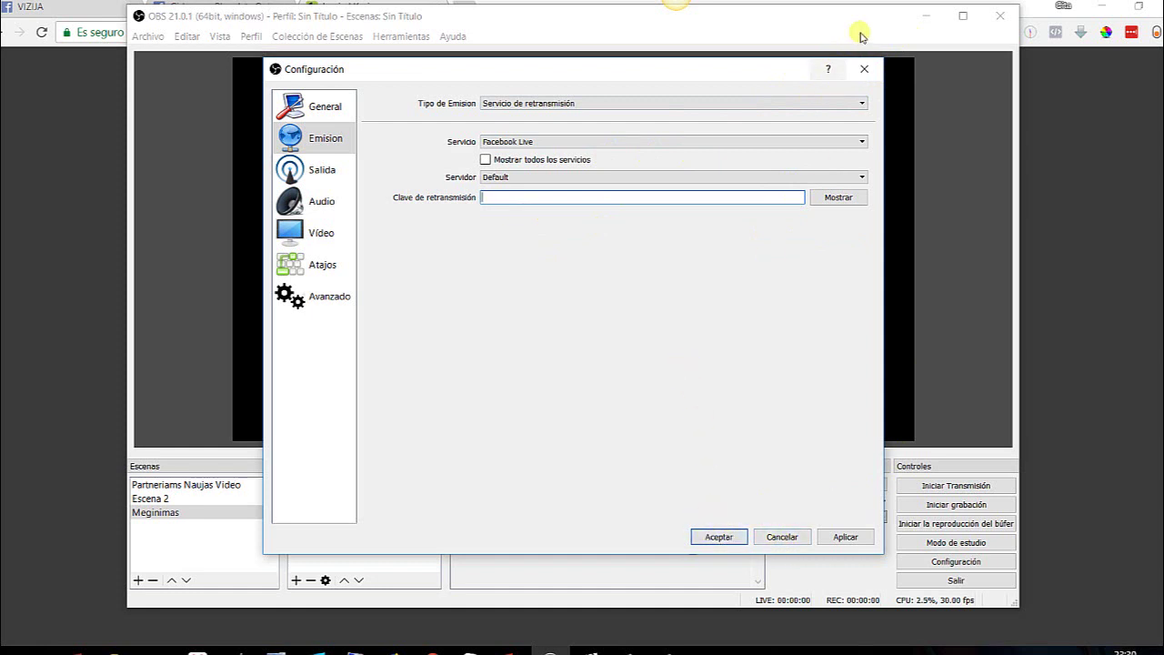
pyautogui.click(864, 68)
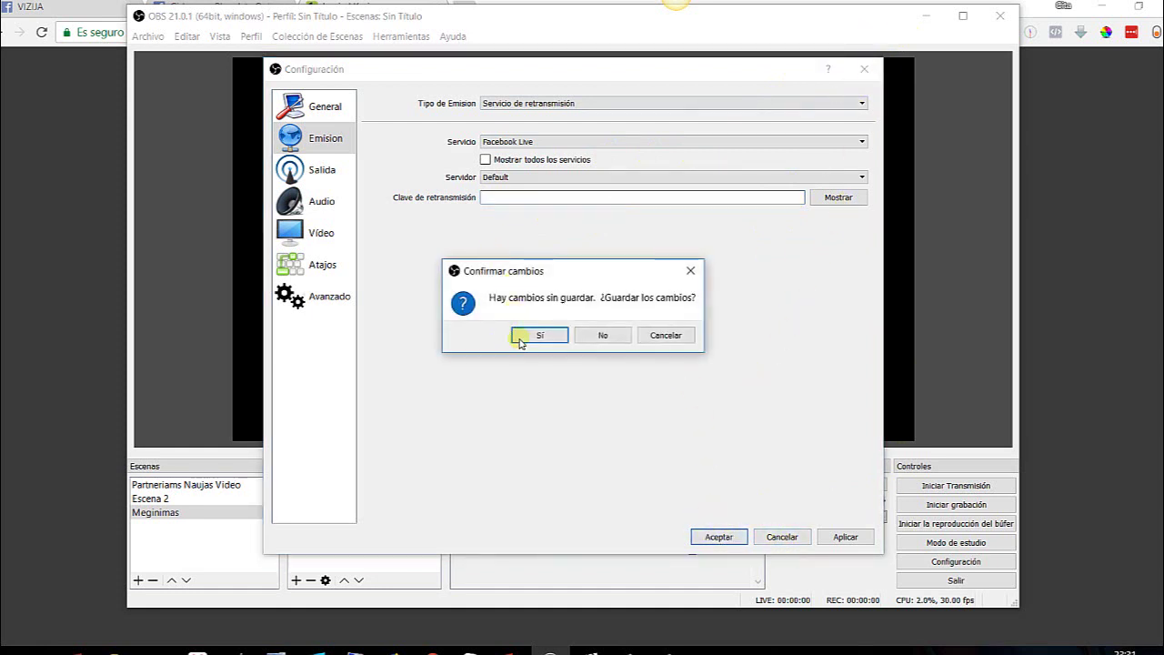
pyautogui.click(591, 335)
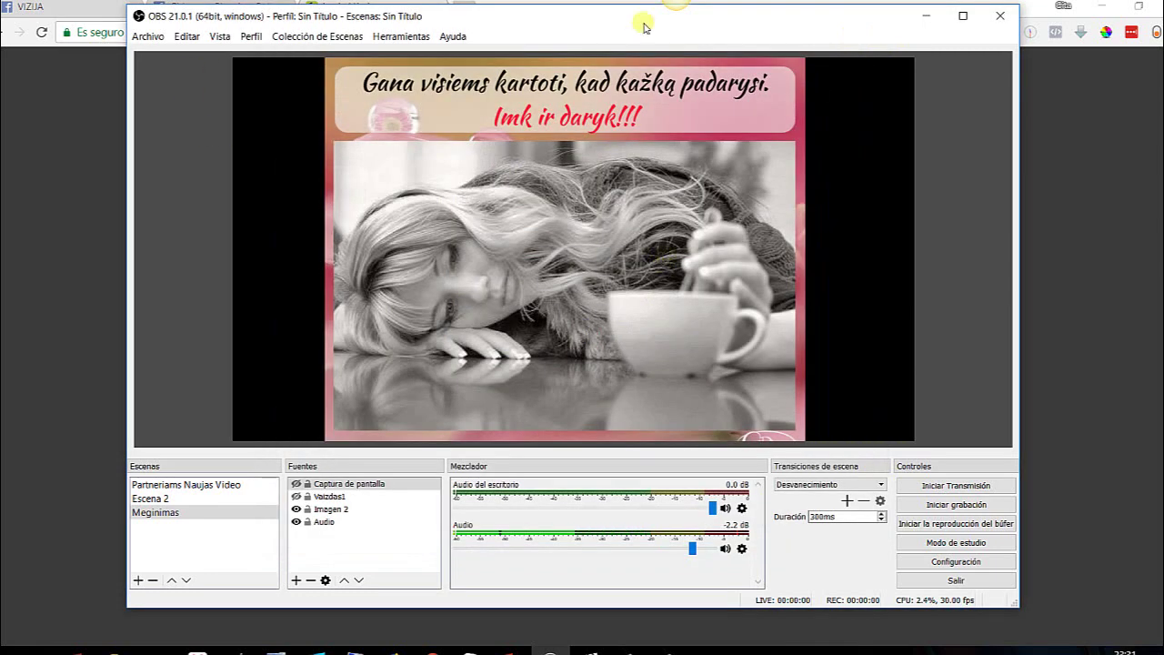
# Switch to the Gidream - Plonybės Online Versle Facebook page and open the Conectar setup for a new live video from its video library
pyautogui.click(922, 18)
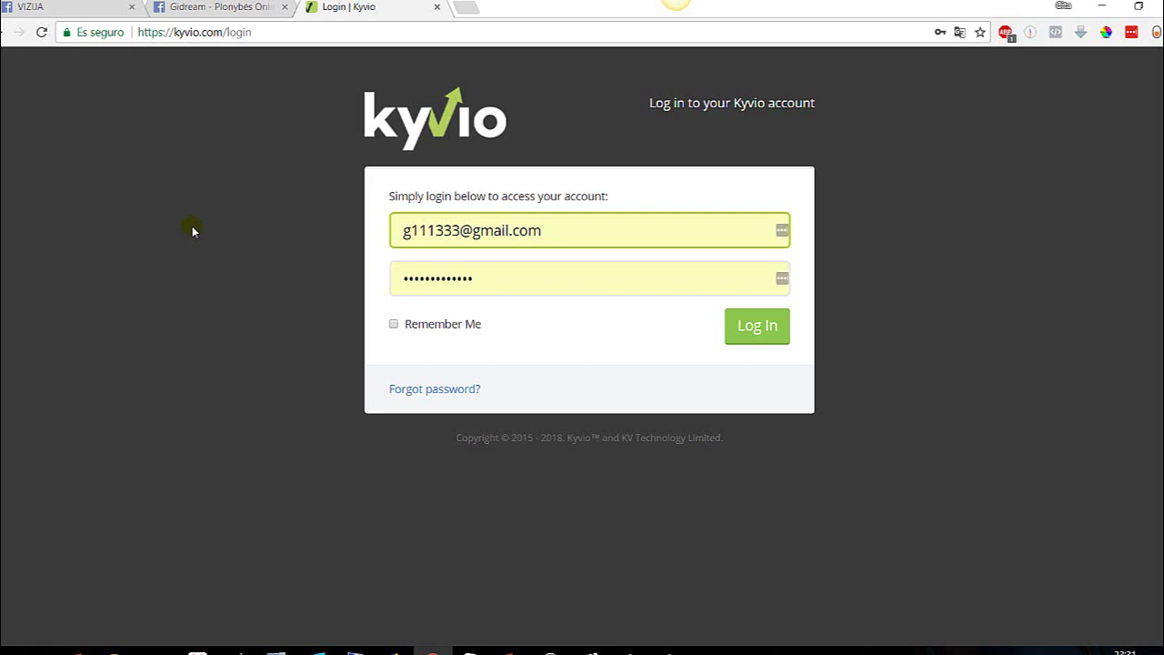
pyautogui.click(205, 11)
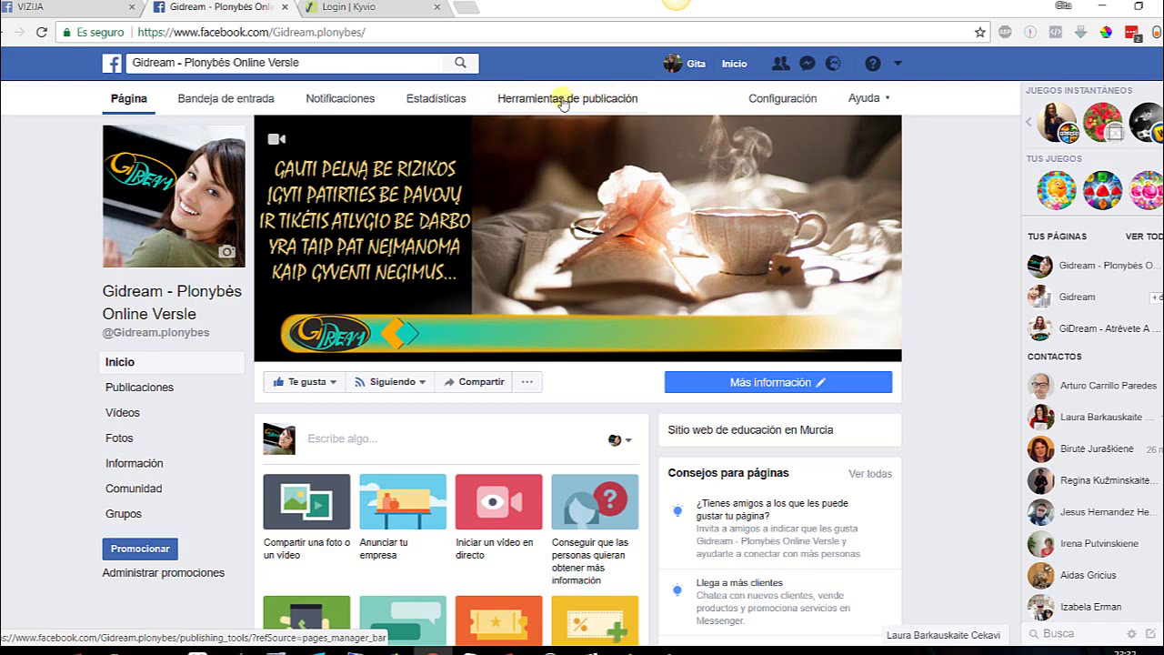
pyautogui.click(559, 104)
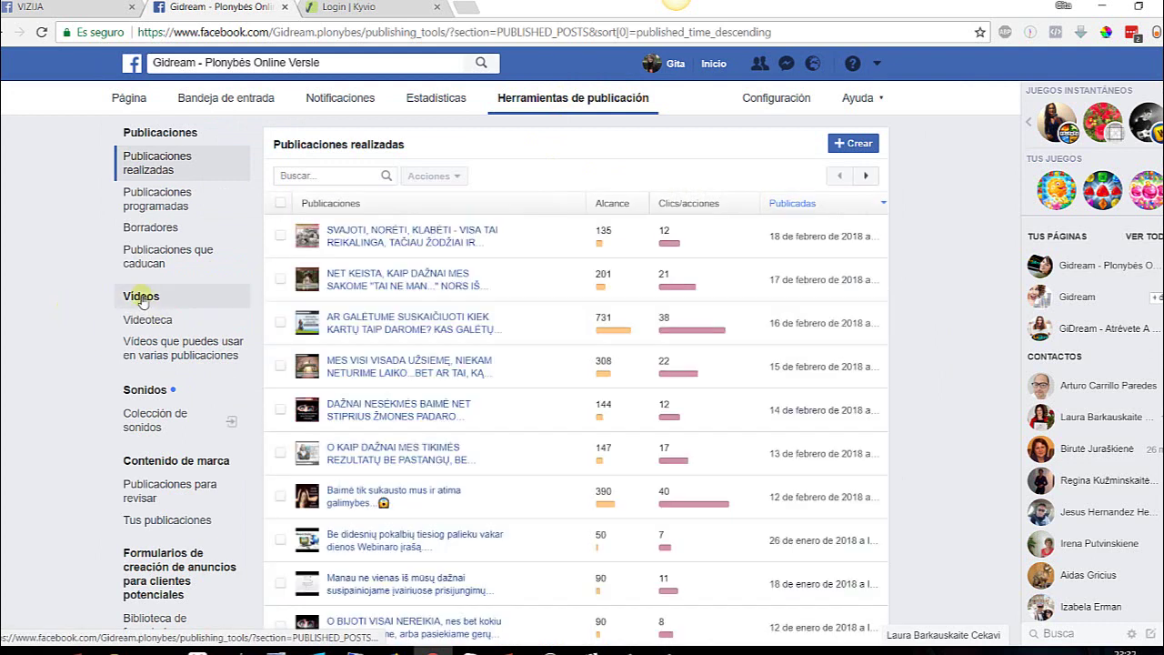
pyautogui.click(141, 297)
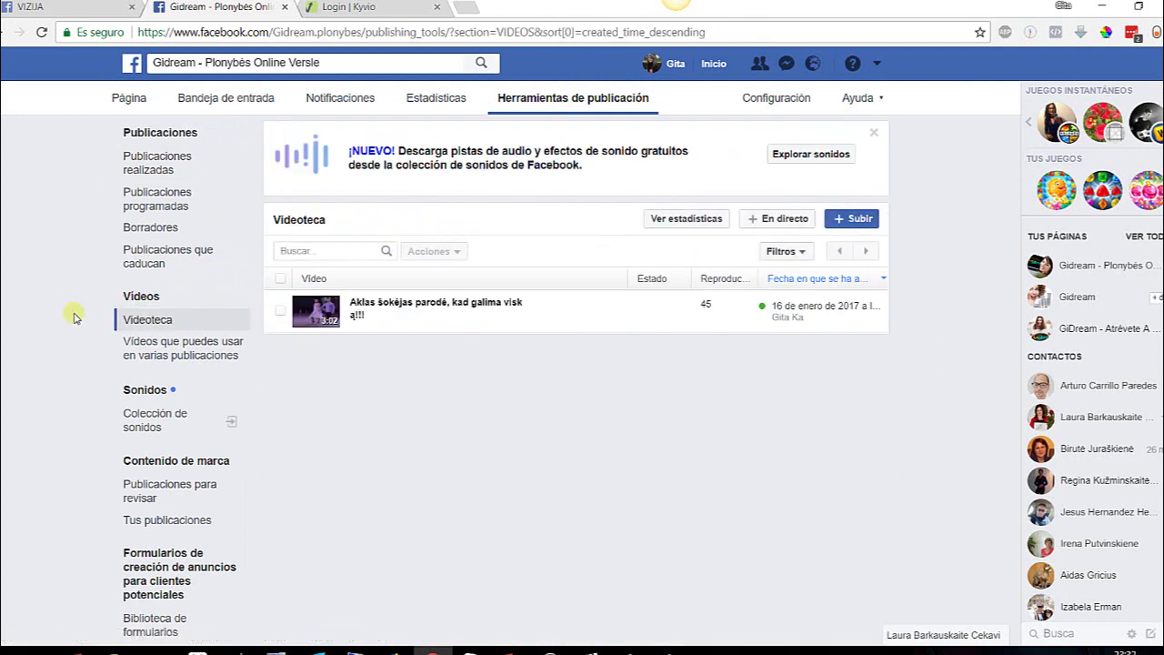
pyautogui.click(770, 223)
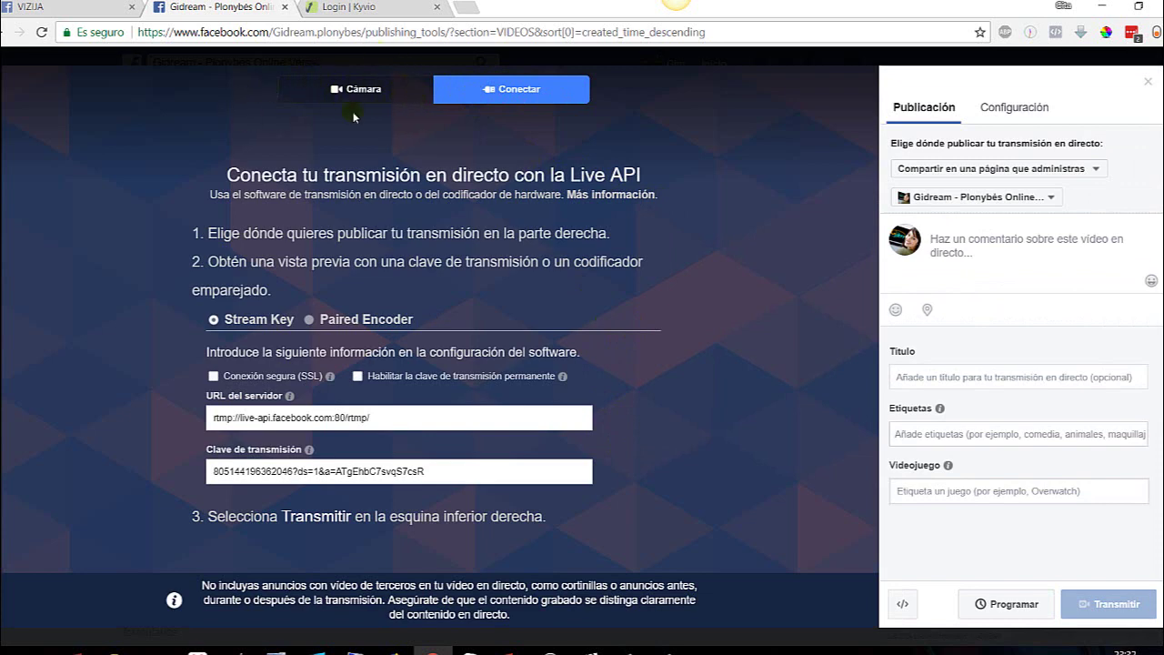
pyautogui.click(544, 95)
# Switch to Kyvio, log in with the prefilled credentials and dismiss the interface upgrade notice
pyautogui.click(382, 7)
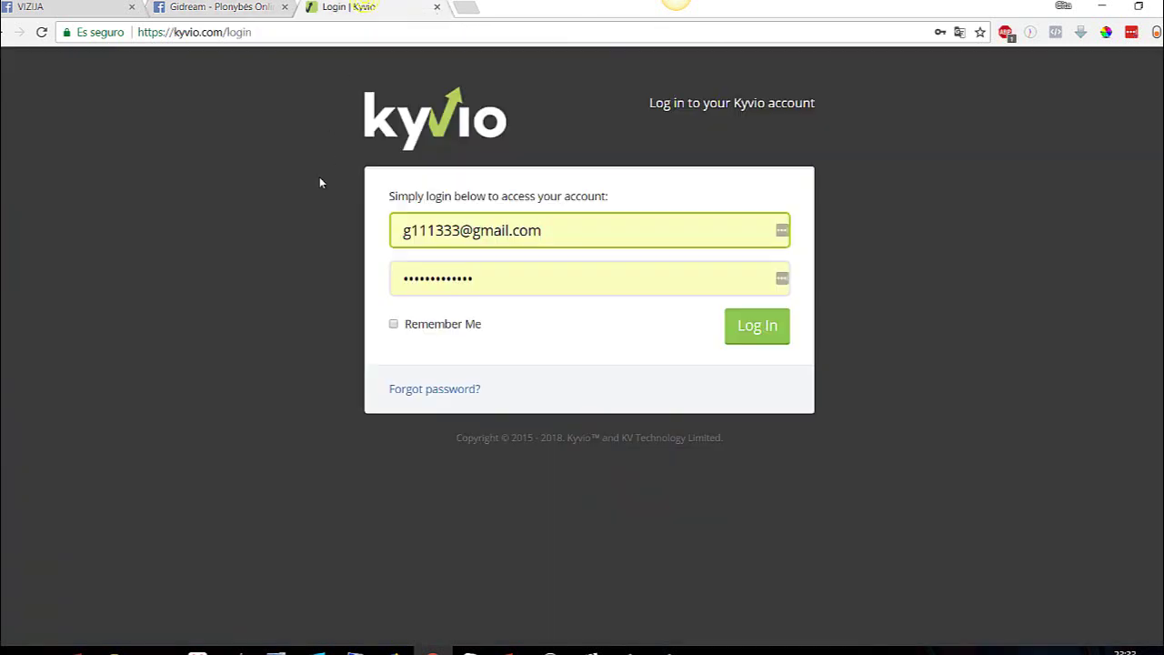
pyautogui.click(762, 325)
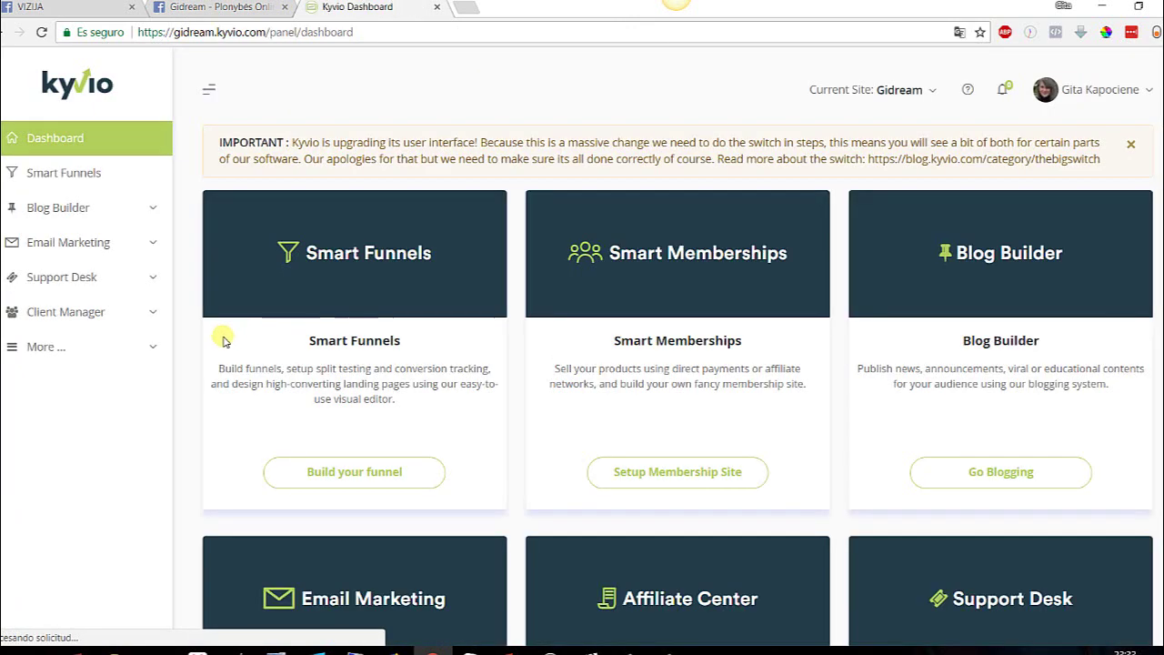
pyautogui.click(1045, 170)
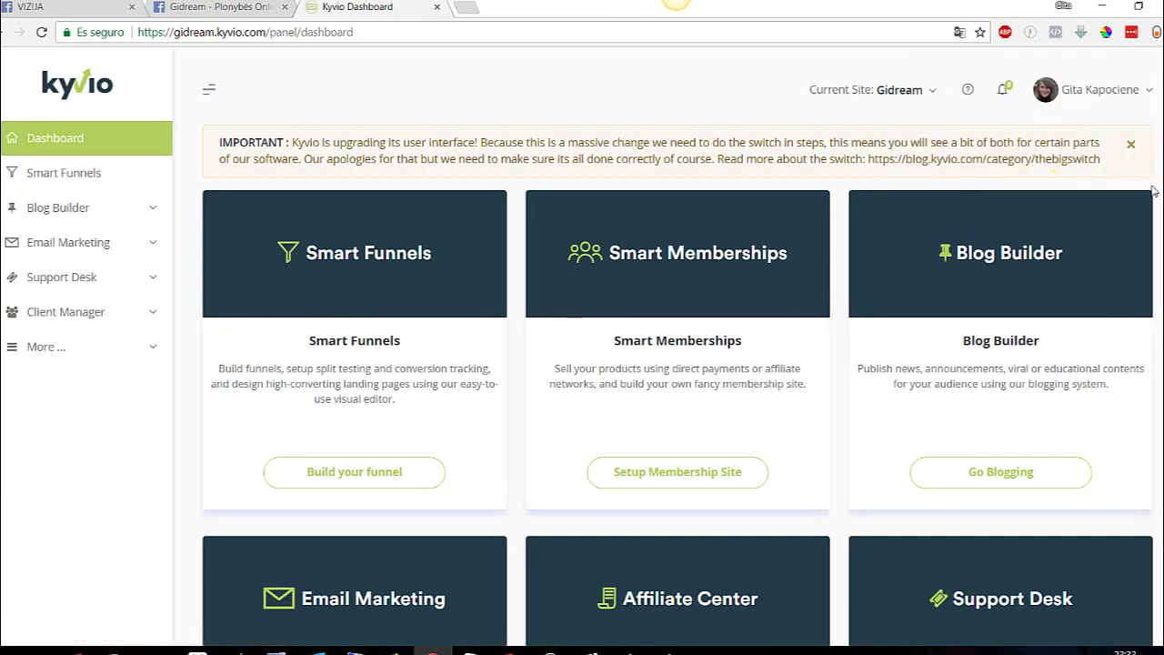
pyautogui.click(1130, 144)
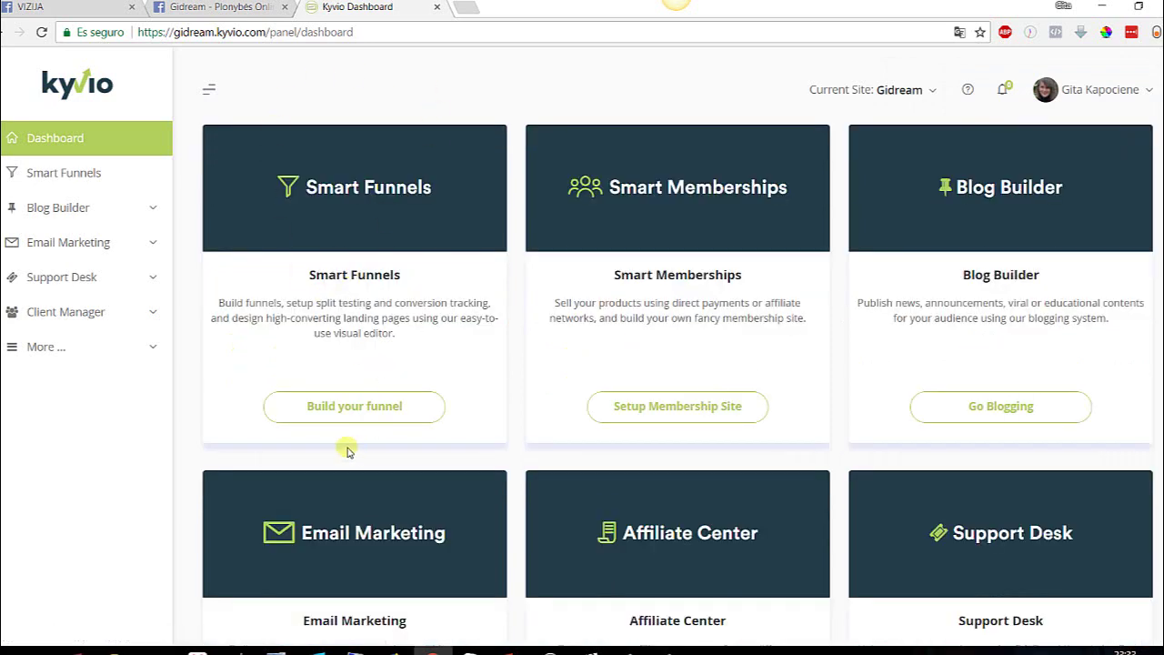
# Open the opt-in page of the GiDream Svetainė funnel in the page builder
pyautogui.click(351, 408)
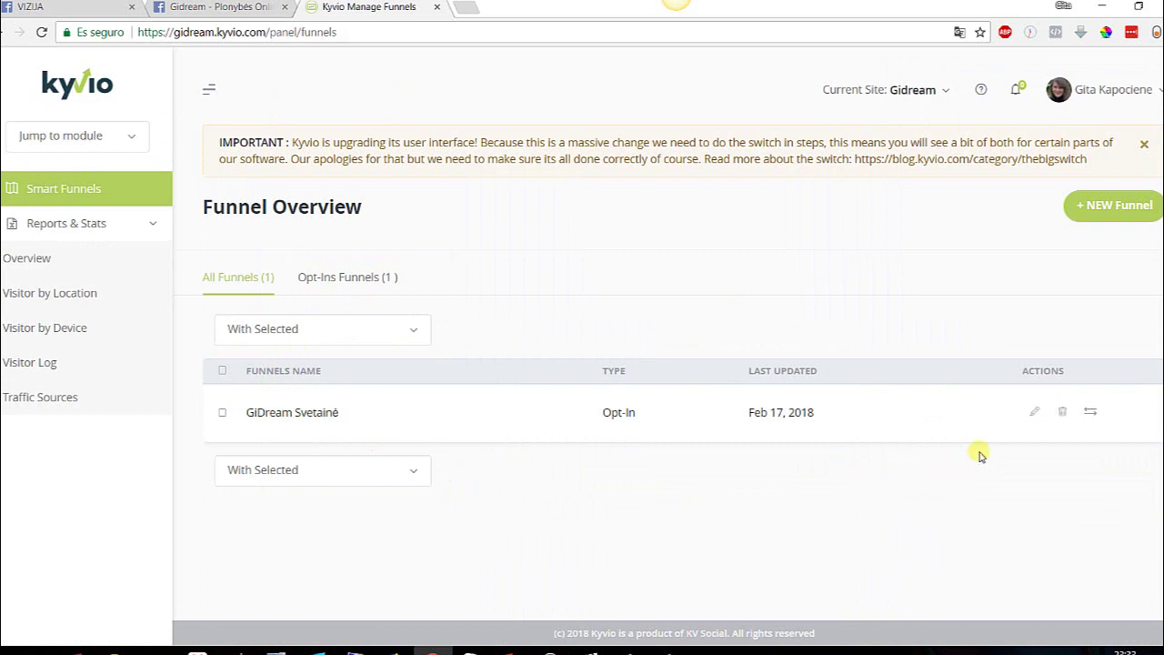
pyautogui.click(1033, 411)
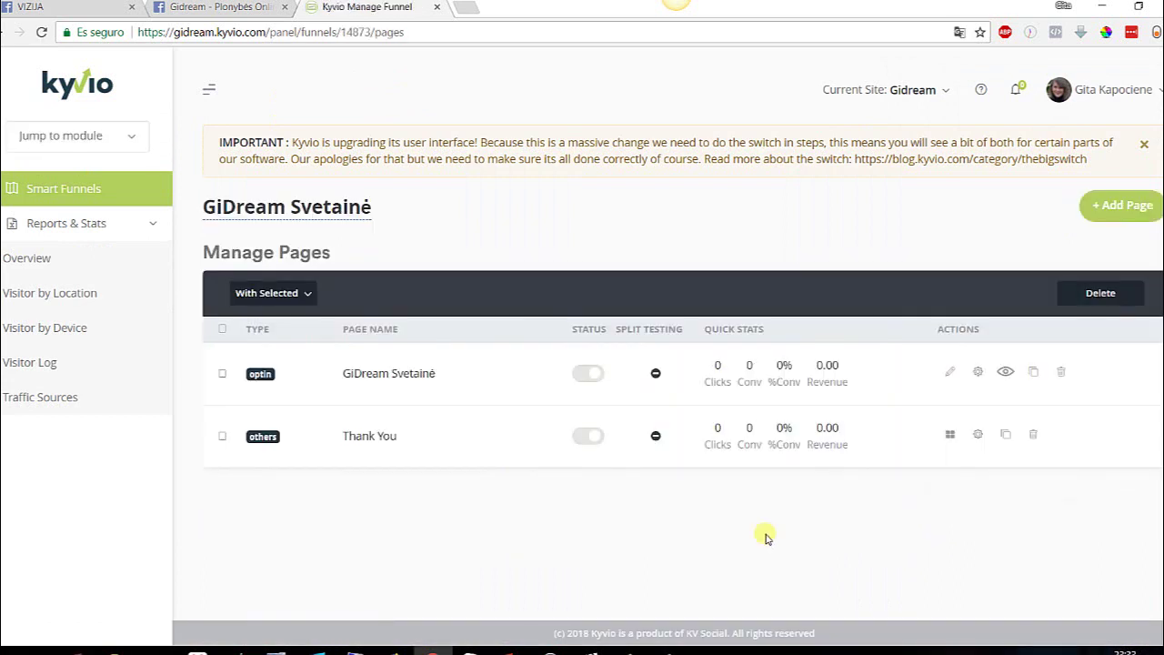
pyautogui.click(951, 373)
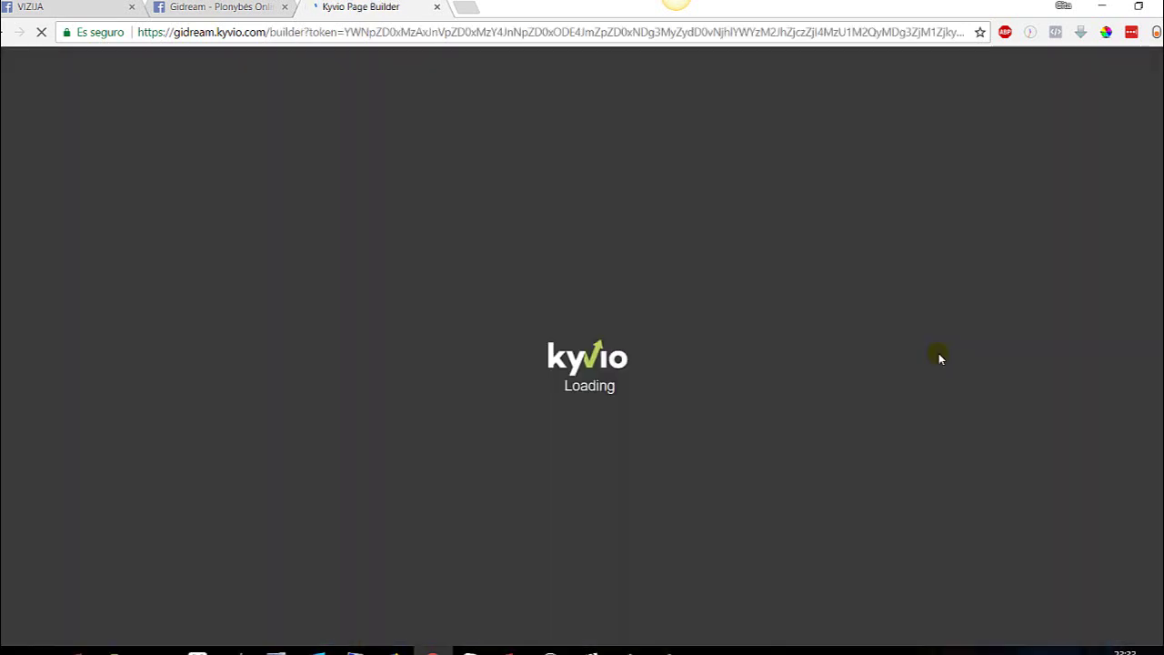
# Insert a 3 Columns element below the text in the Great Pricess block
pyautogui.scroll(-5, 675, 358)
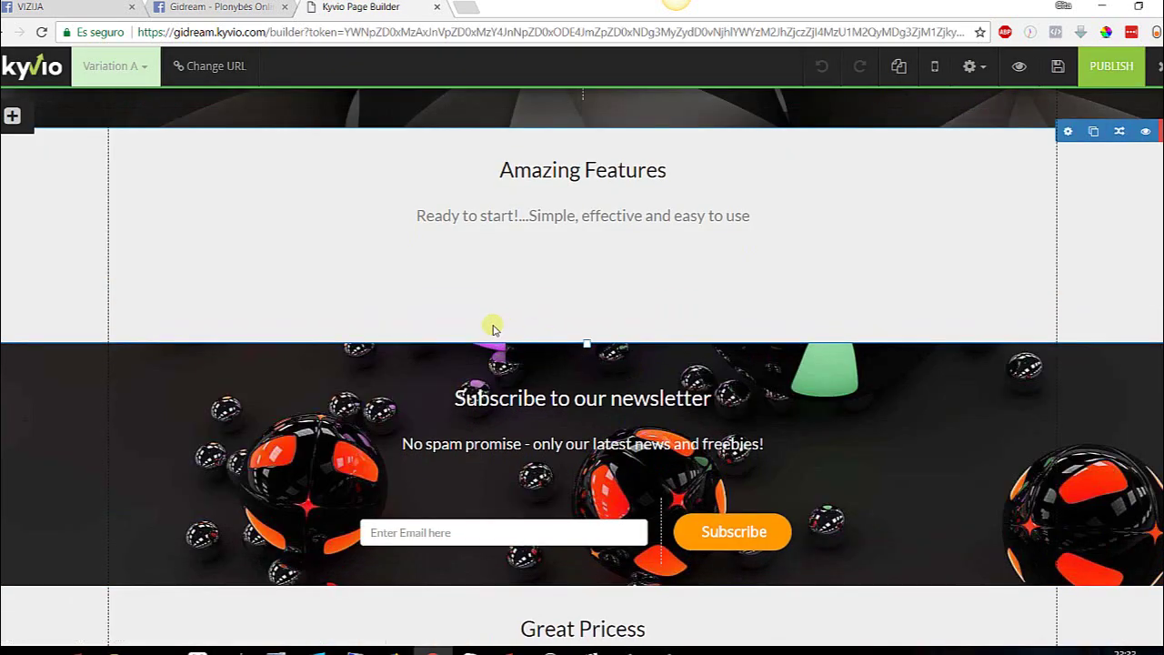
pyautogui.scroll(-3, 348, 291)
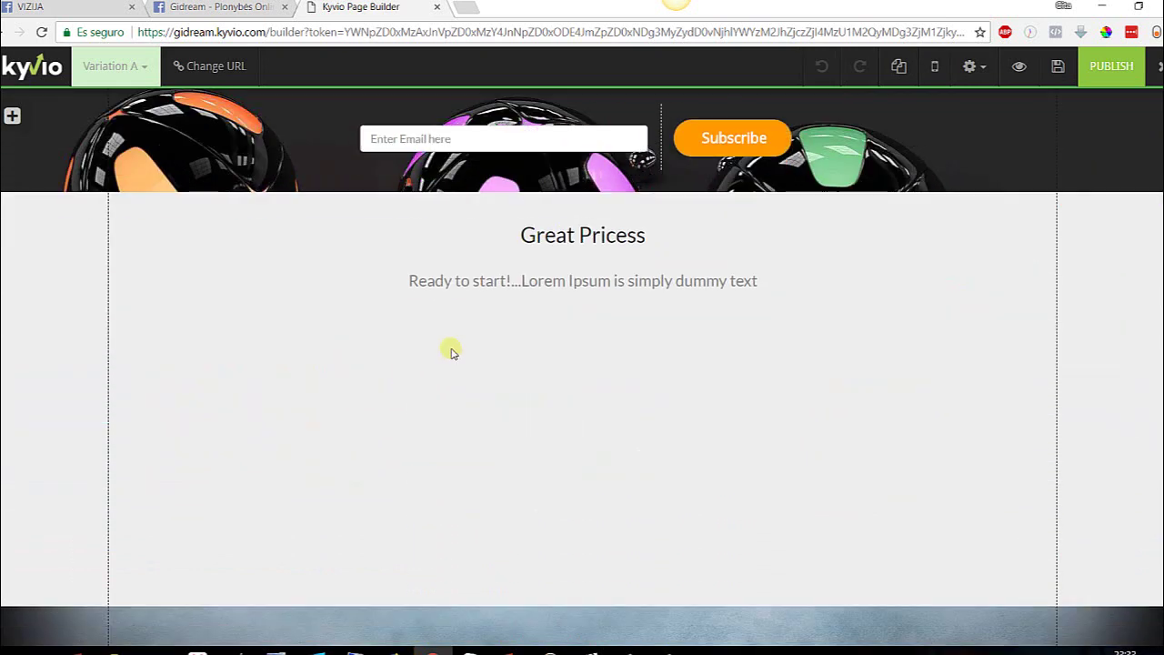
pyautogui.click(12, 115)
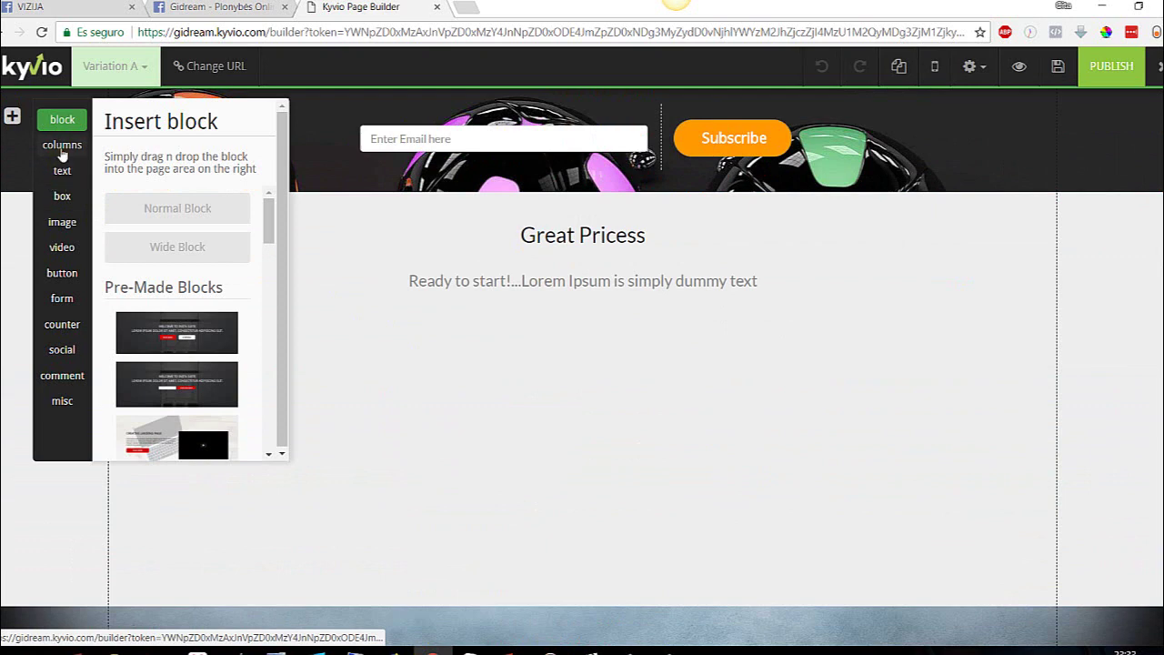
pyautogui.click(62, 145)
pyautogui.moveTo(149, 254); pyautogui.dragTo(495, 357)
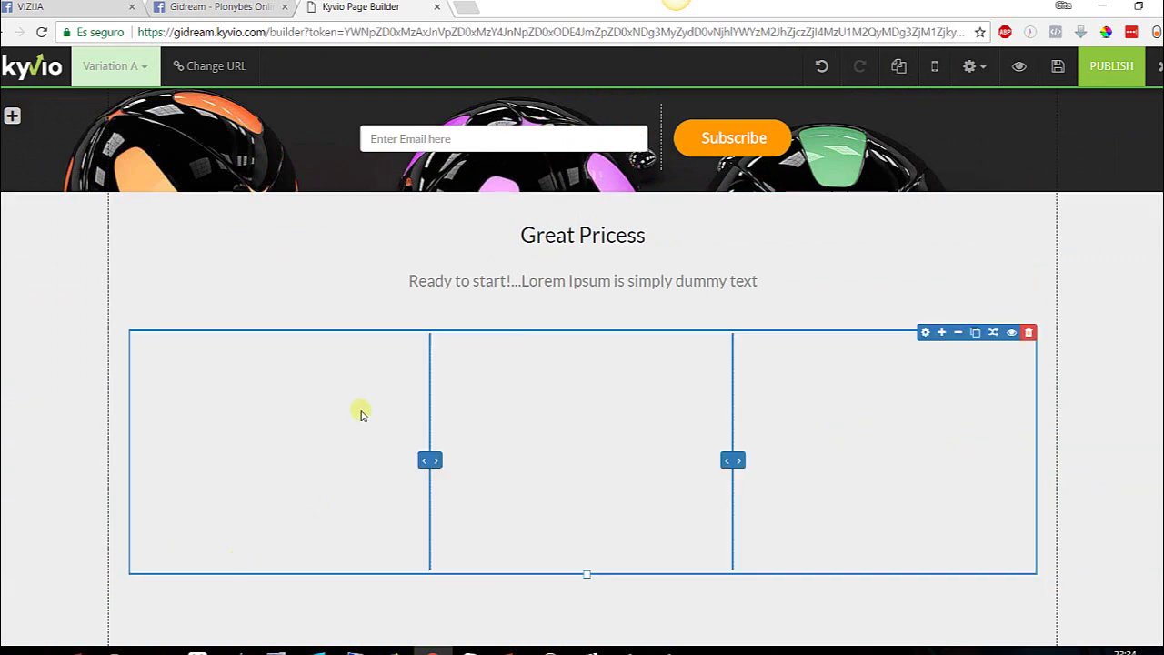
# Insert an HTML element into the middle column of the Great Pricess block and open its HTML settings
pyautogui.click(12, 120)
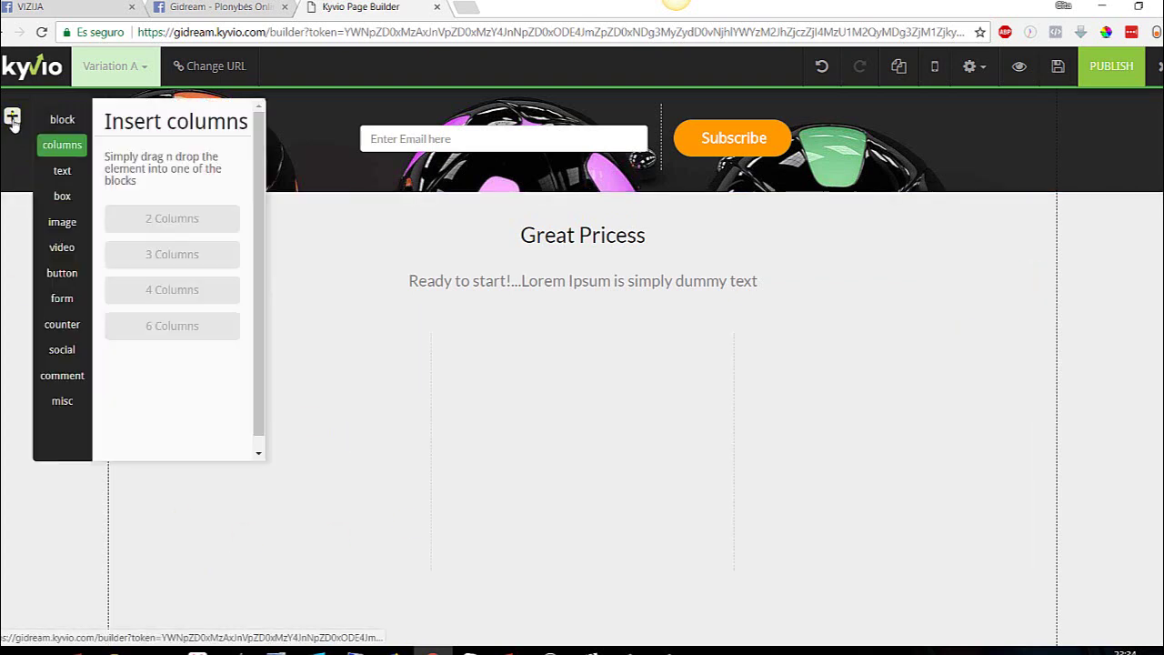
pyautogui.click(52, 402)
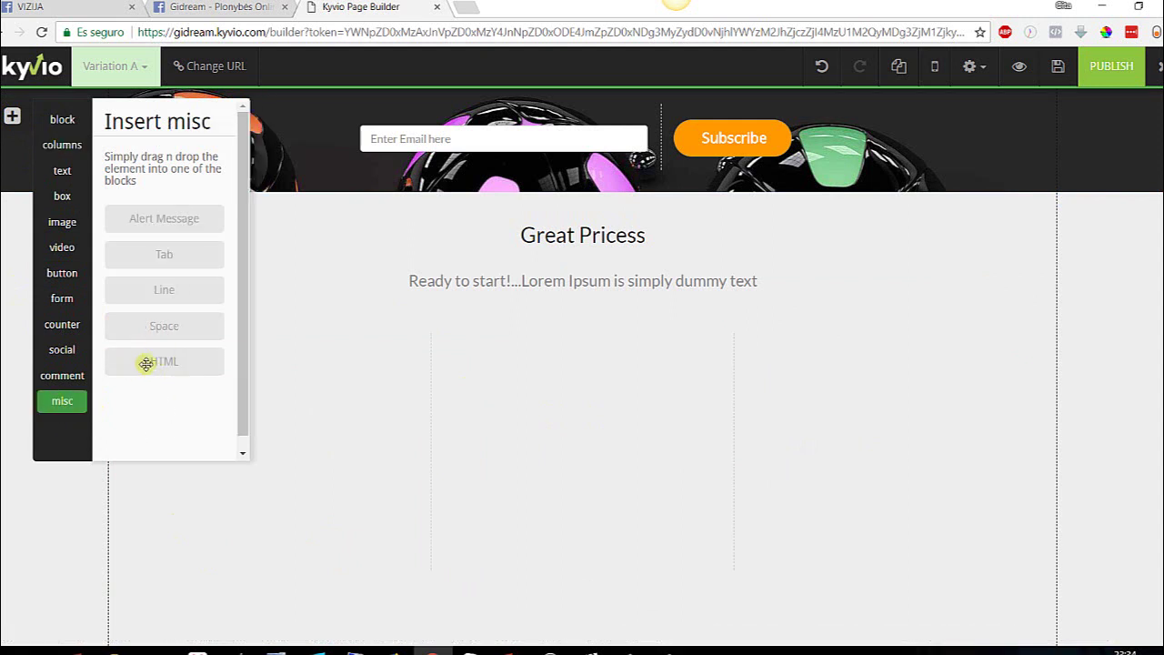
pyautogui.moveTo(146, 362); pyautogui.dragTo(603, 350)
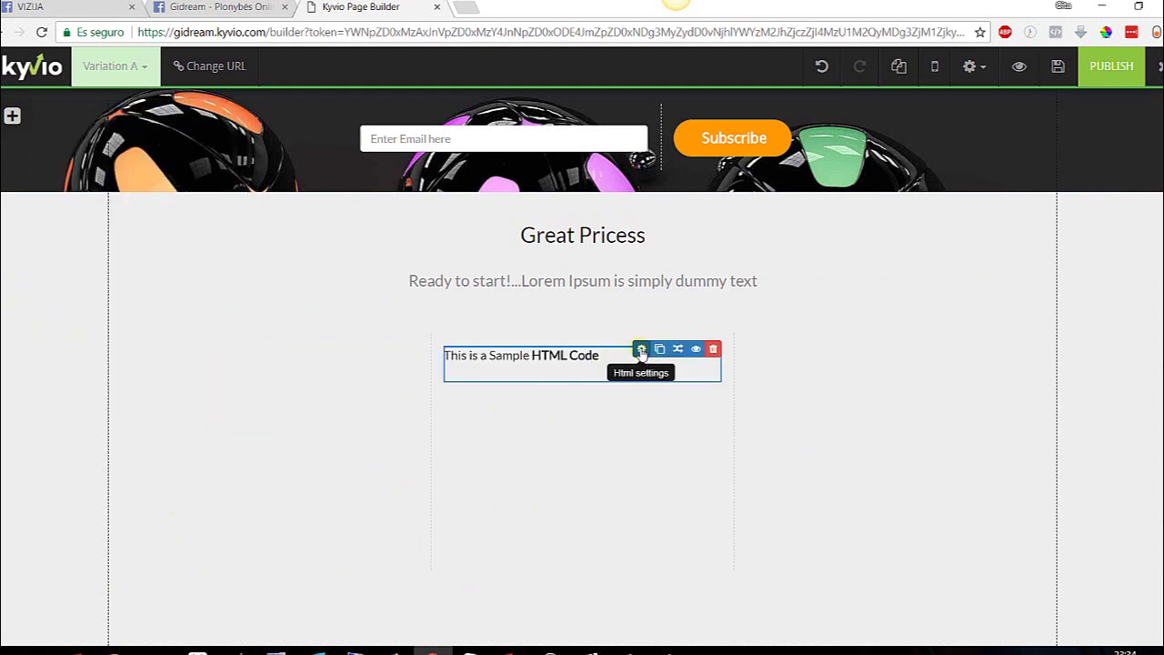
pyautogui.click(642, 351)
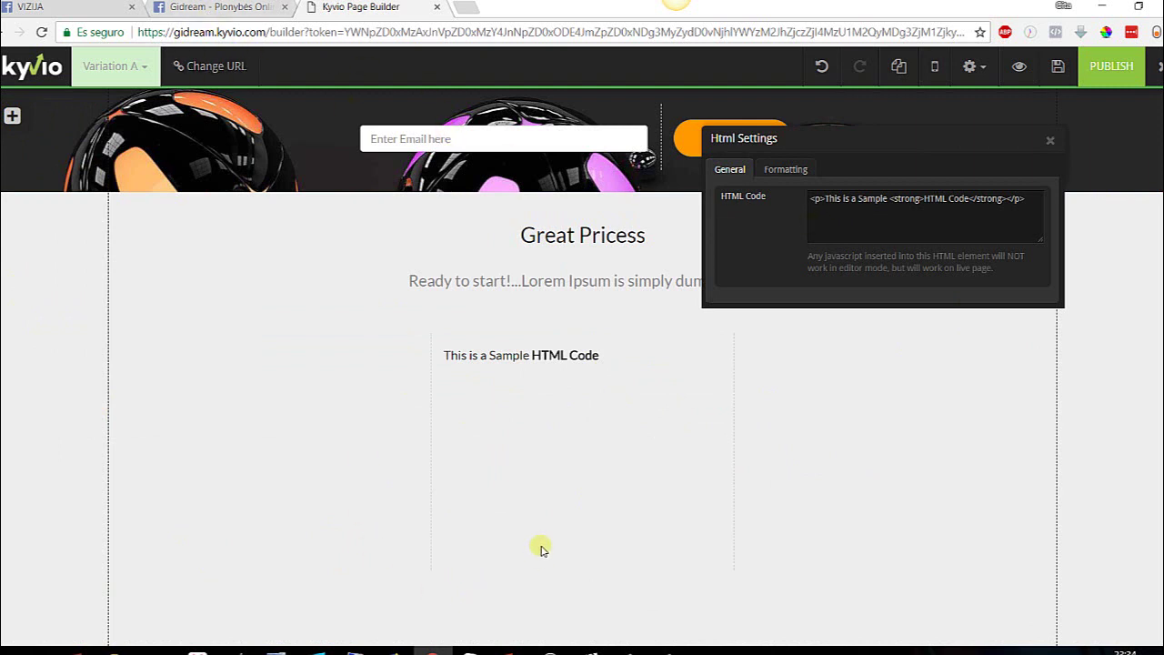
# Switch to the Gidream page's live setup on Facebook and copy the live video's embed code to the clipboard
pyautogui.click(202, 7)
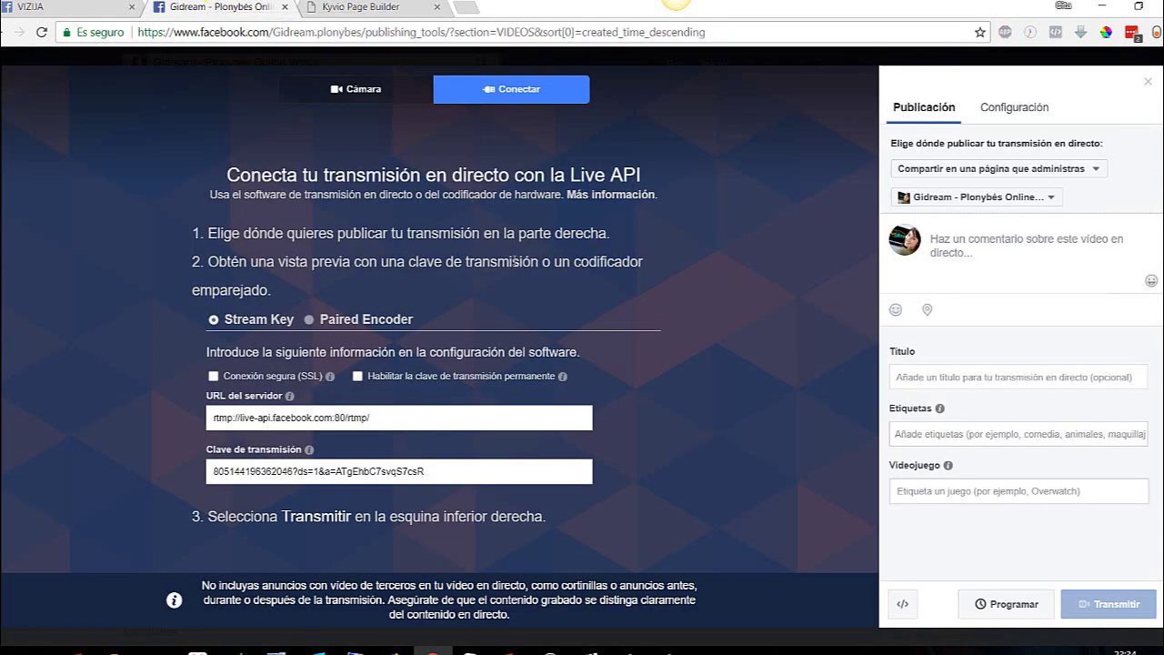
pyautogui.click(902, 603)
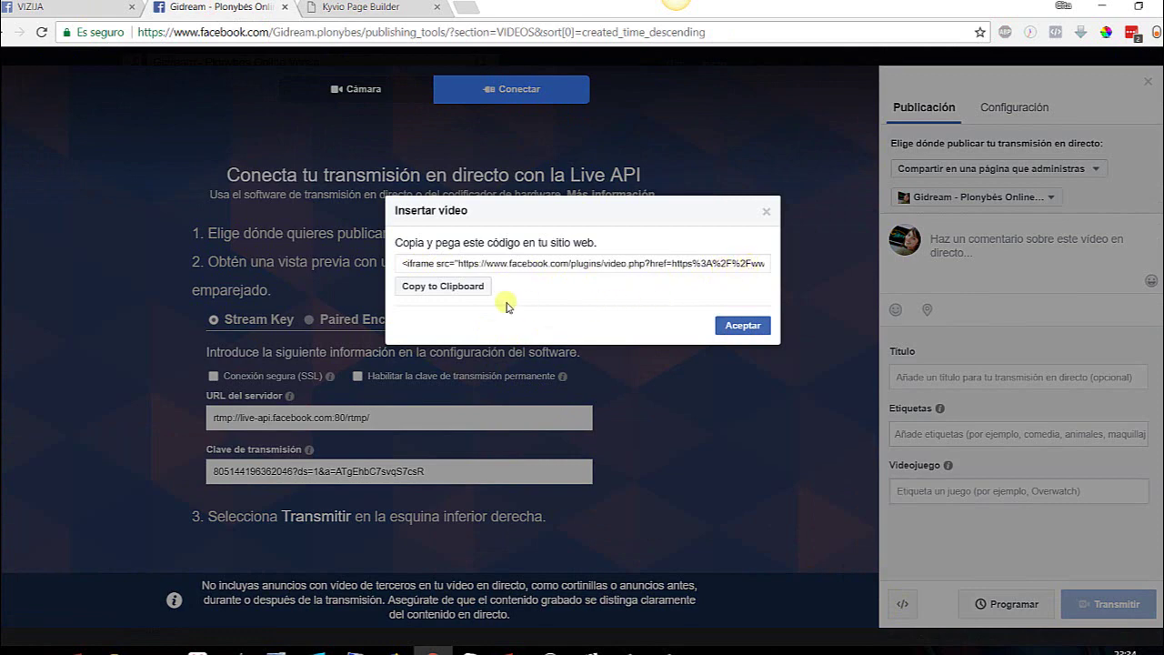
pyautogui.click(440, 289)
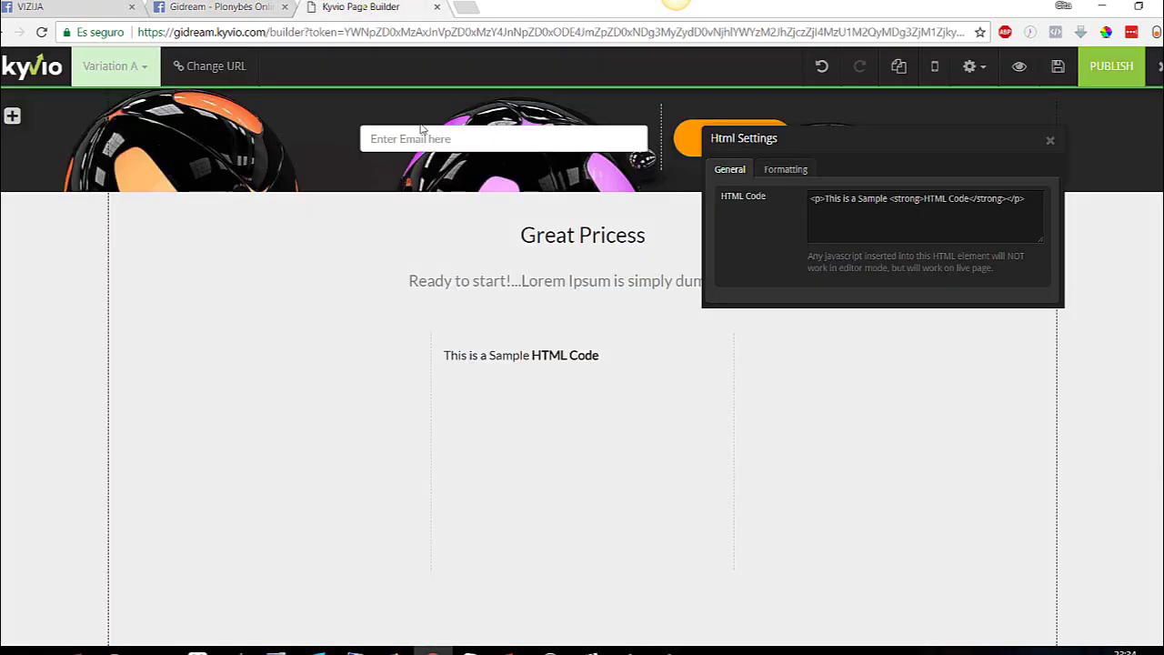
# Replace the sample code of the HTML element in Kyvio with the copied Facebook video embed code and close its settings
pyautogui.click(362, 8)
pyautogui.moveTo(1017, 207); pyautogui.dragTo(780, 200)
pyautogui.press('BackSpace')
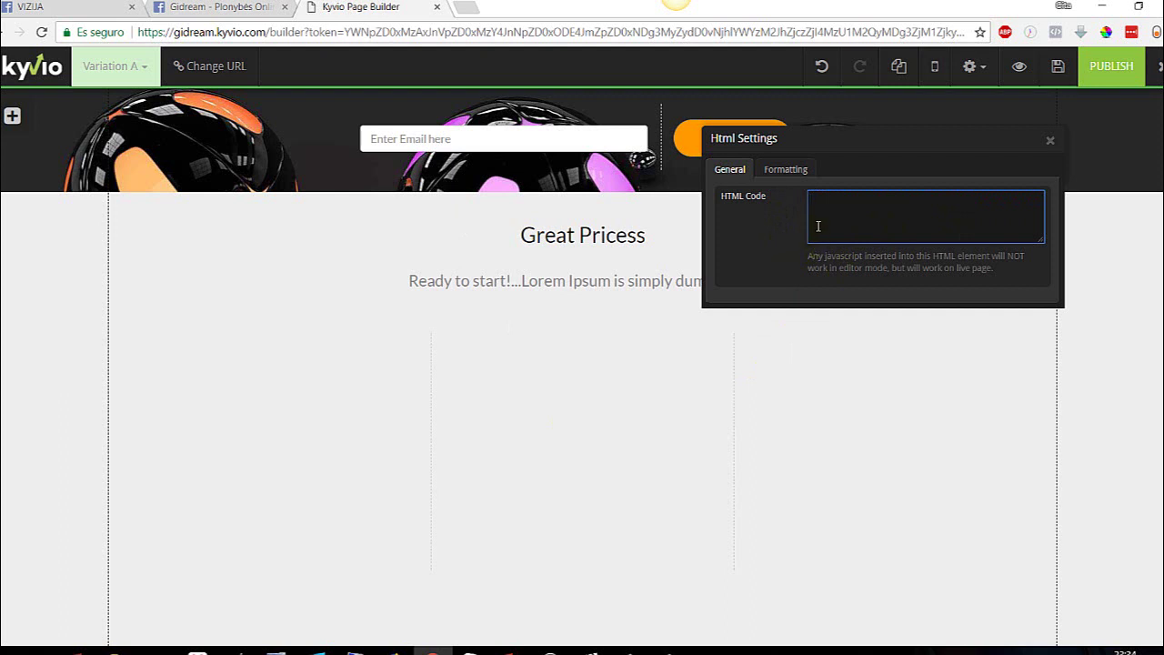
pyautogui.hotkey('ctrl', 'v')
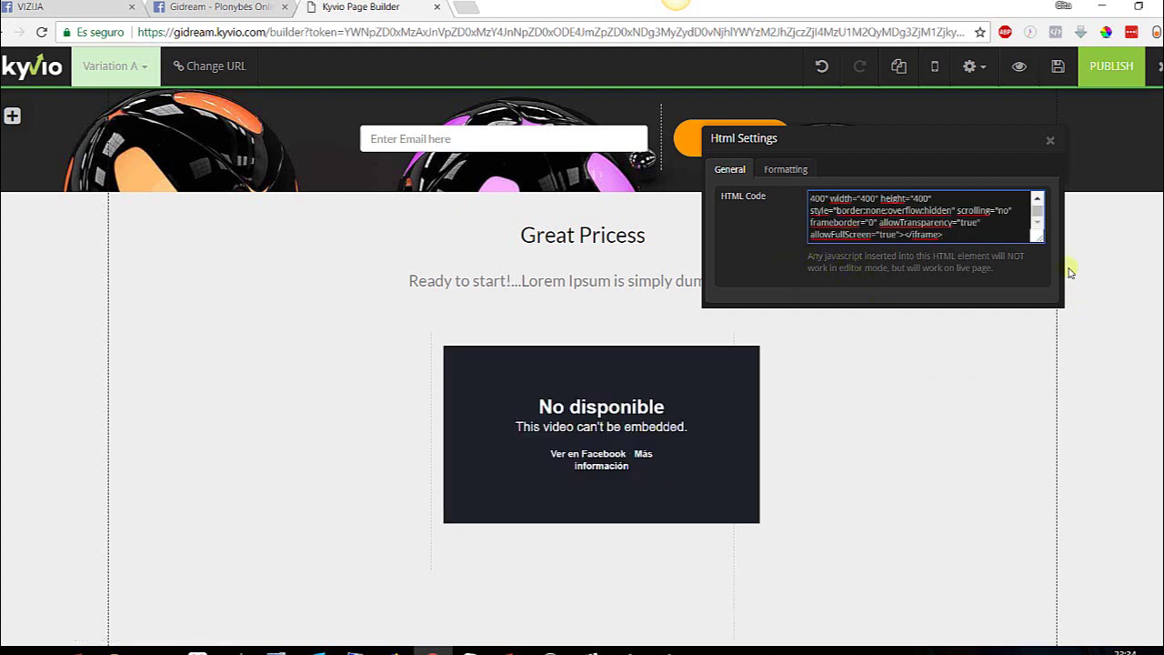
pyautogui.click(1049, 144)
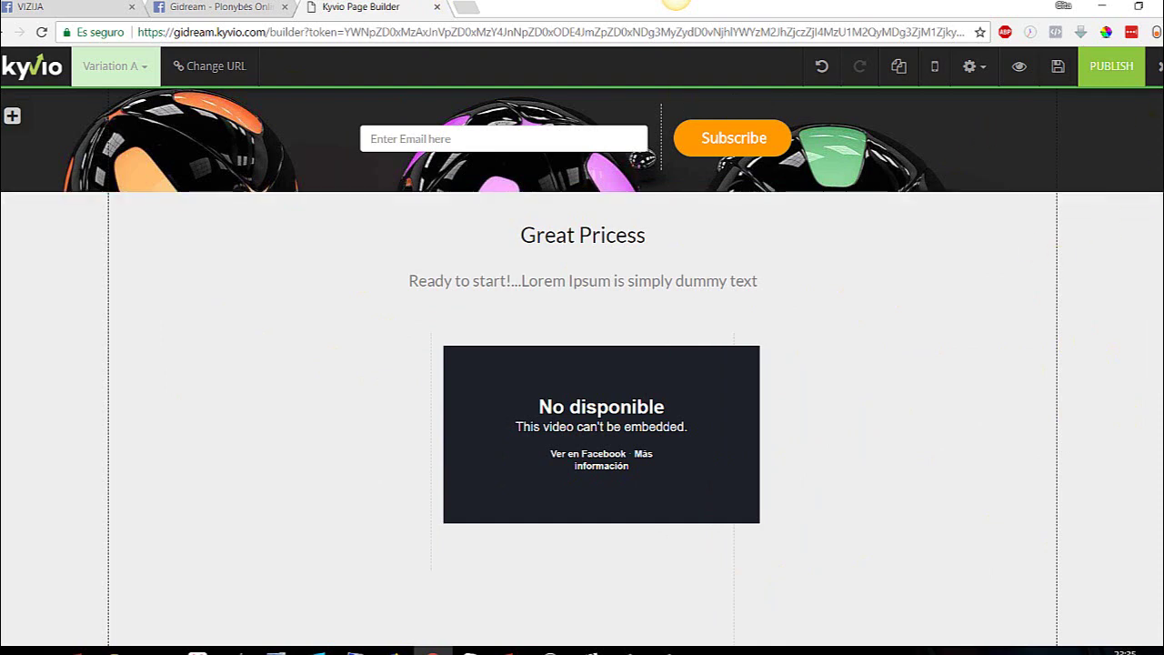
# Close the Gidream page's embed dialog and live setup on Facebook, and open a live video setup in the VIZIJA group
pyautogui.click(204, 10)
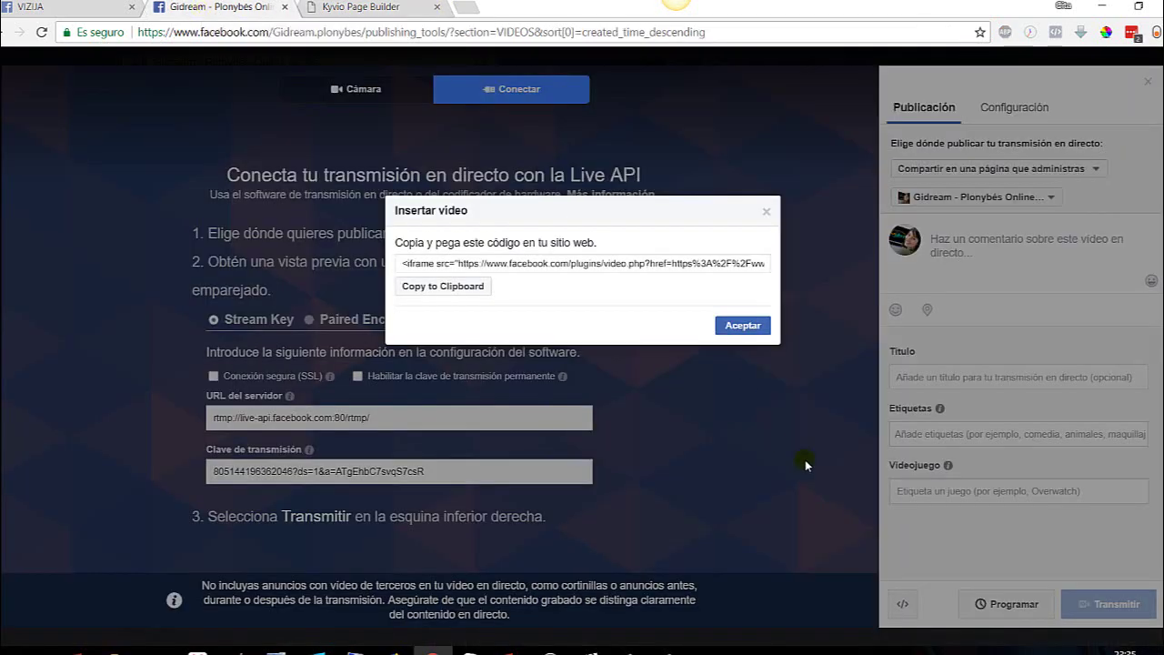
pyautogui.click(768, 213)
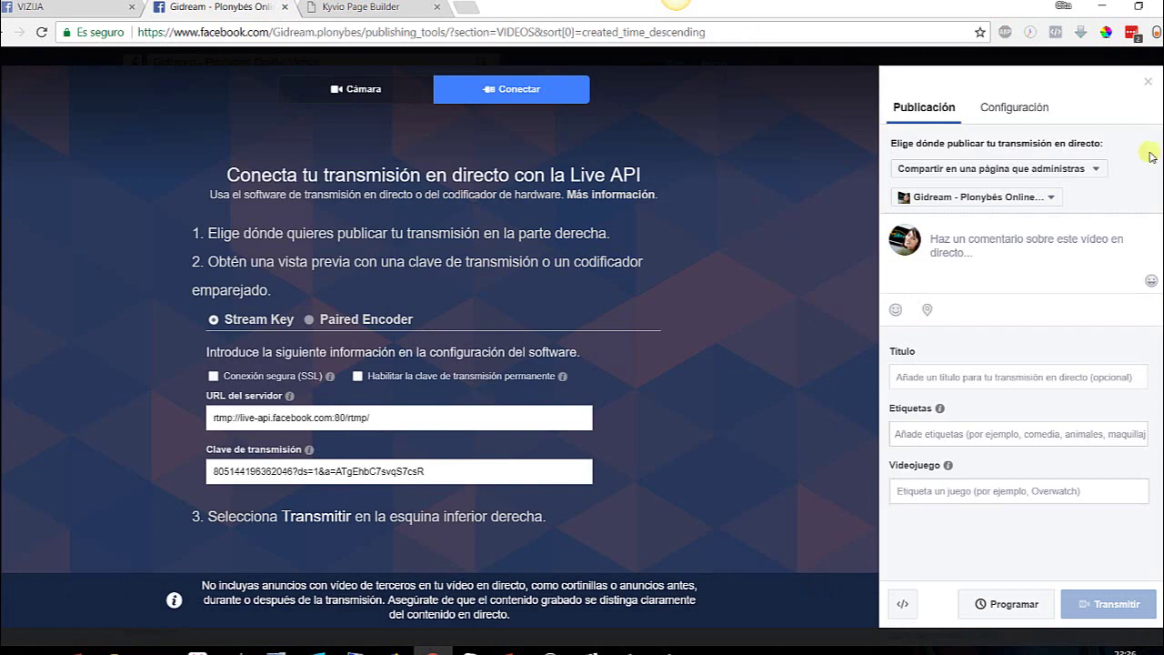
pyautogui.click(1146, 82)
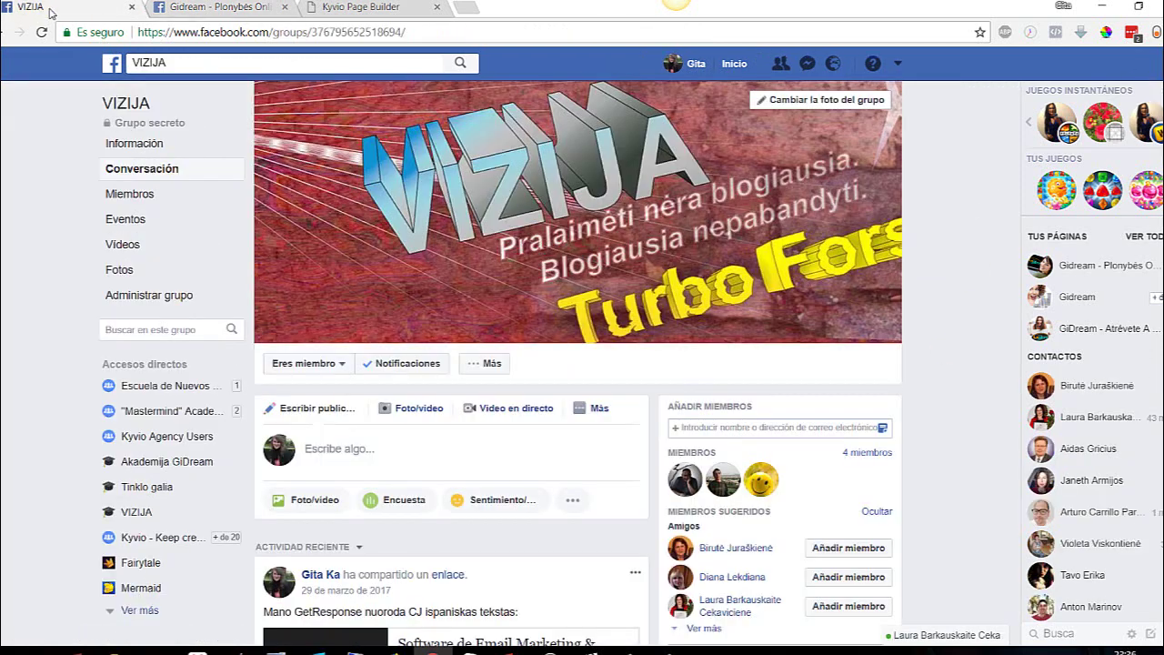
pyautogui.hotkey('ctrl', 'shift', 'Tab')
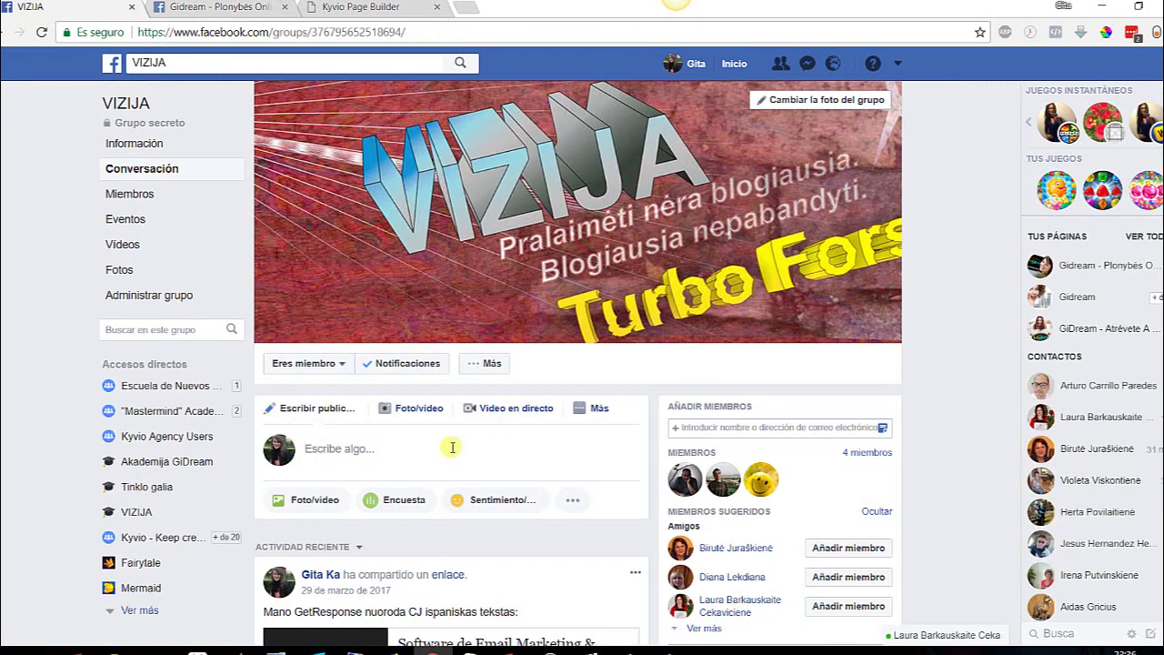
pyautogui.click(518, 411)
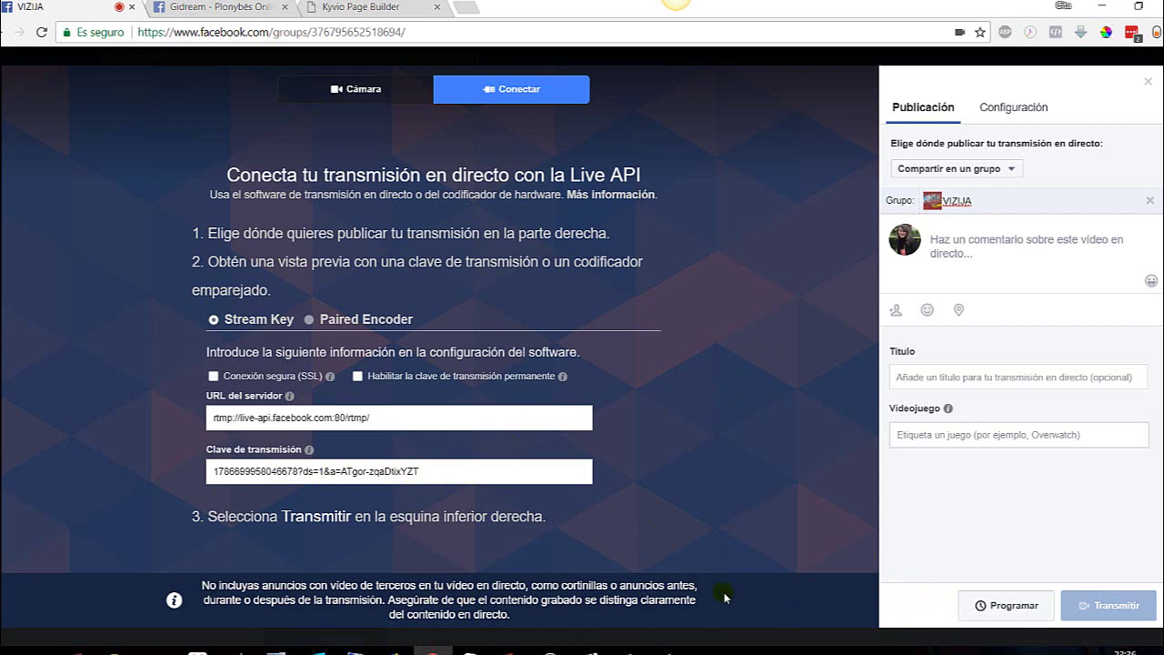
# Copy the VIZIJA group's stream key and save it as the Facebook Live stream key in the OBS broadcast settings
pyautogui.click(435, 471)
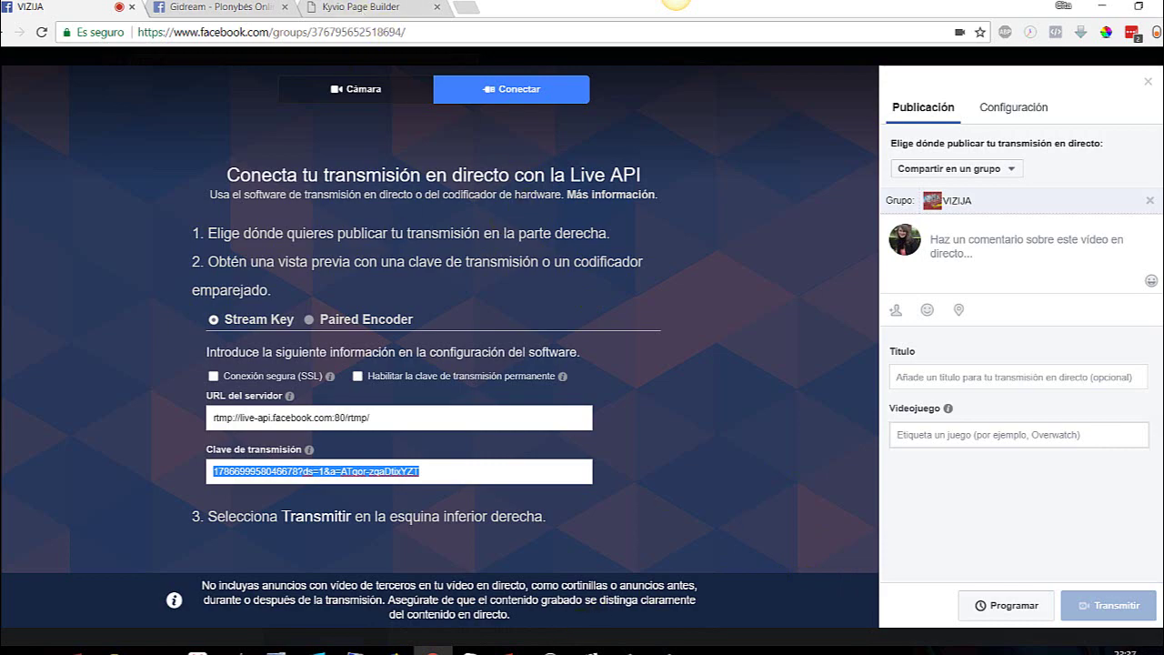
pyautogui.click(550, 651)
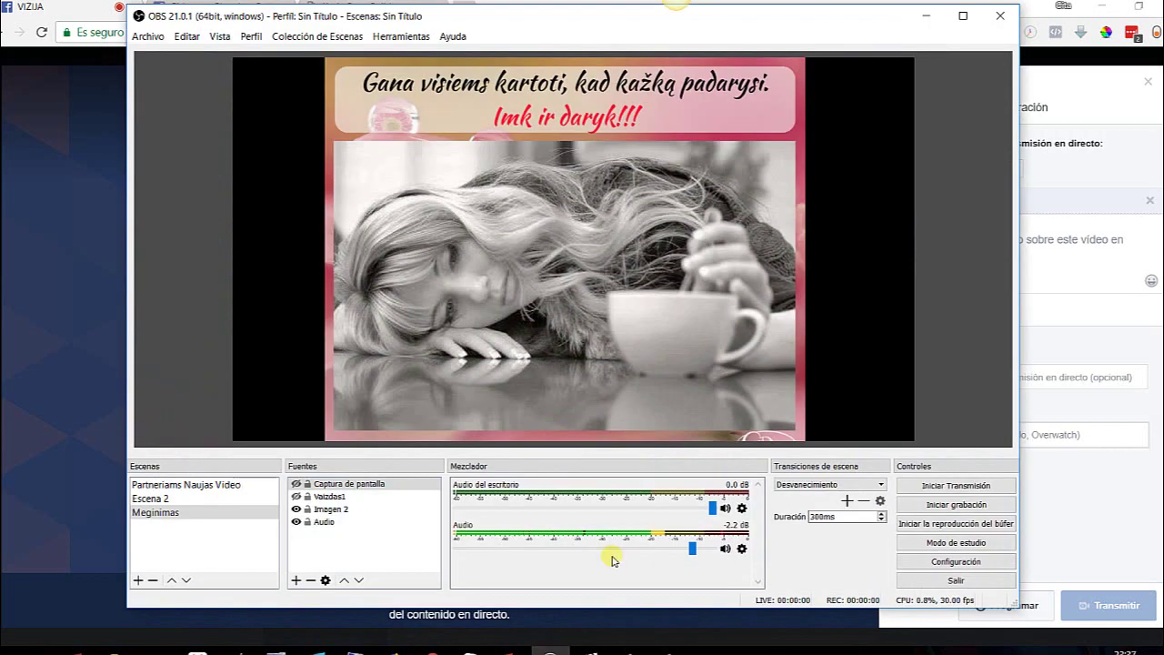
pyautogui.click(938, 564)
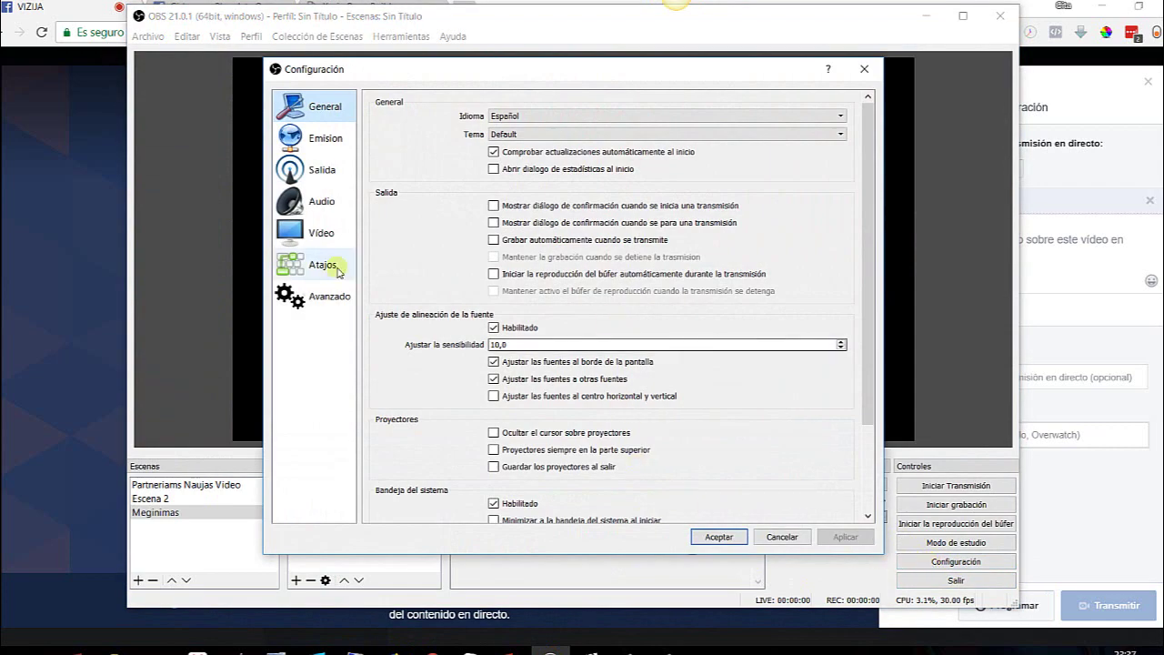
pyautogui.click(325, 138)
pyautogui.click(495, 196)
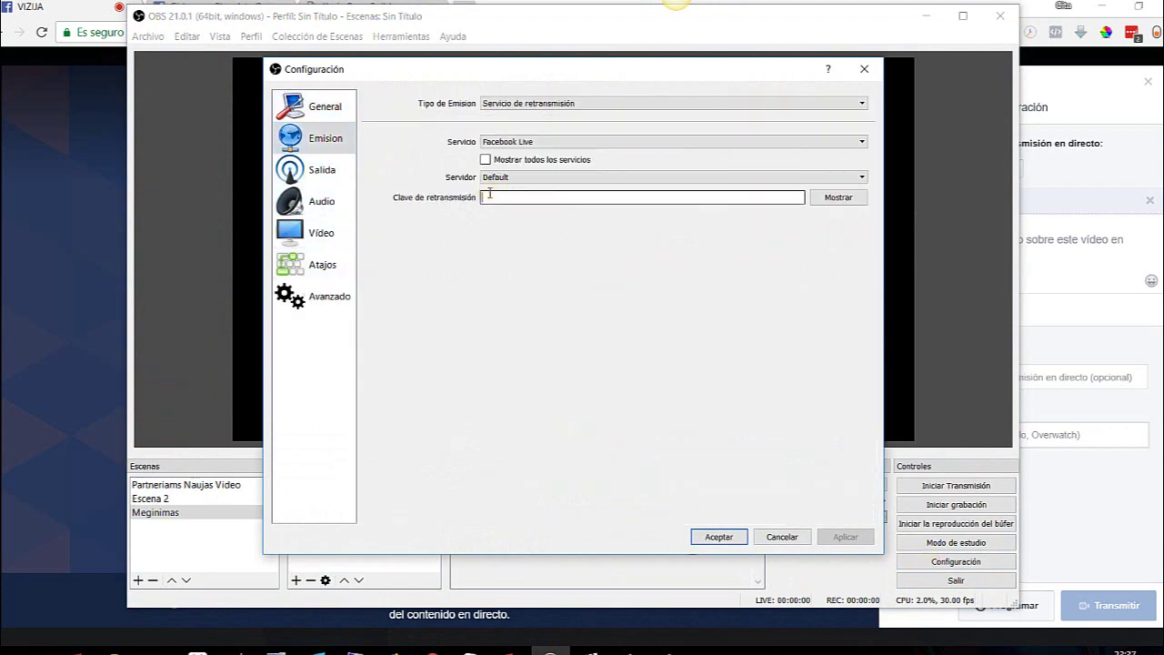
pyautogui.hotkey('ctrl', 'v')
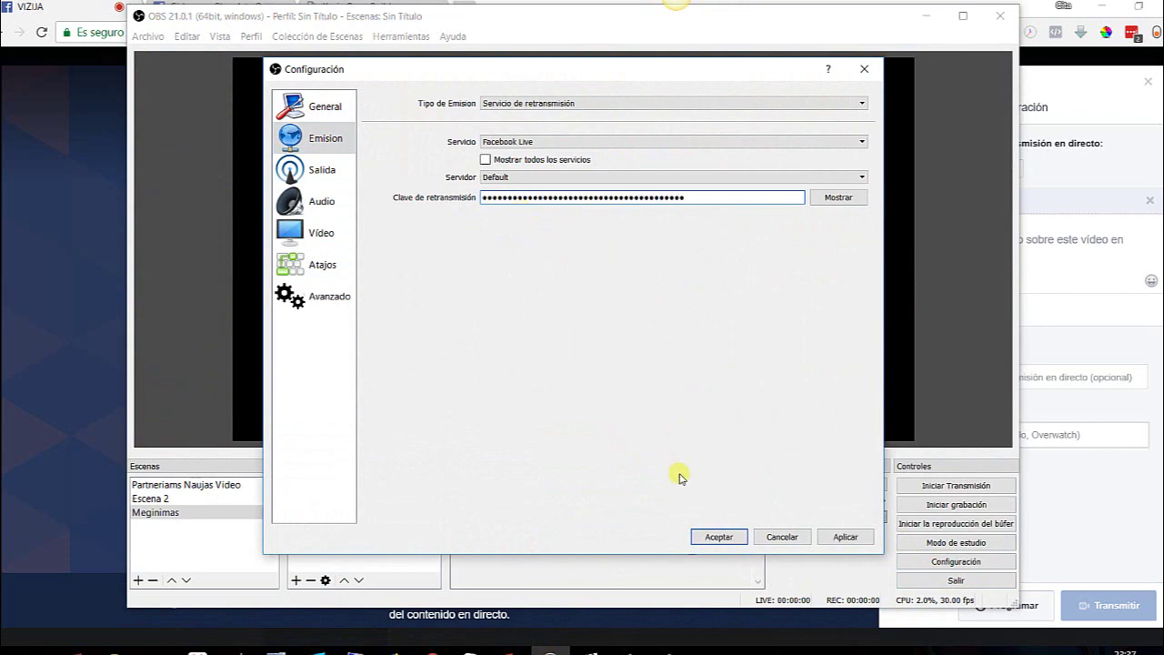
pyautogui.click(718, 537)
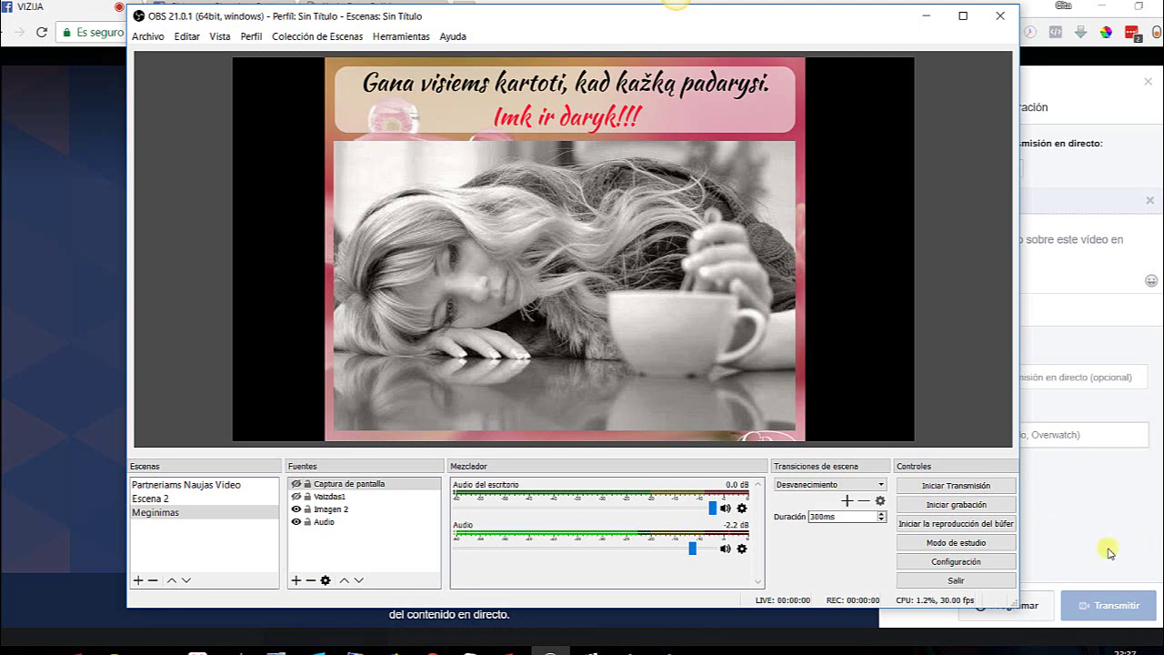
# Start the OBS transmission and check the sound of the Facebook live preview by unmuting and muting it again
pyautogui.click(956, 486)
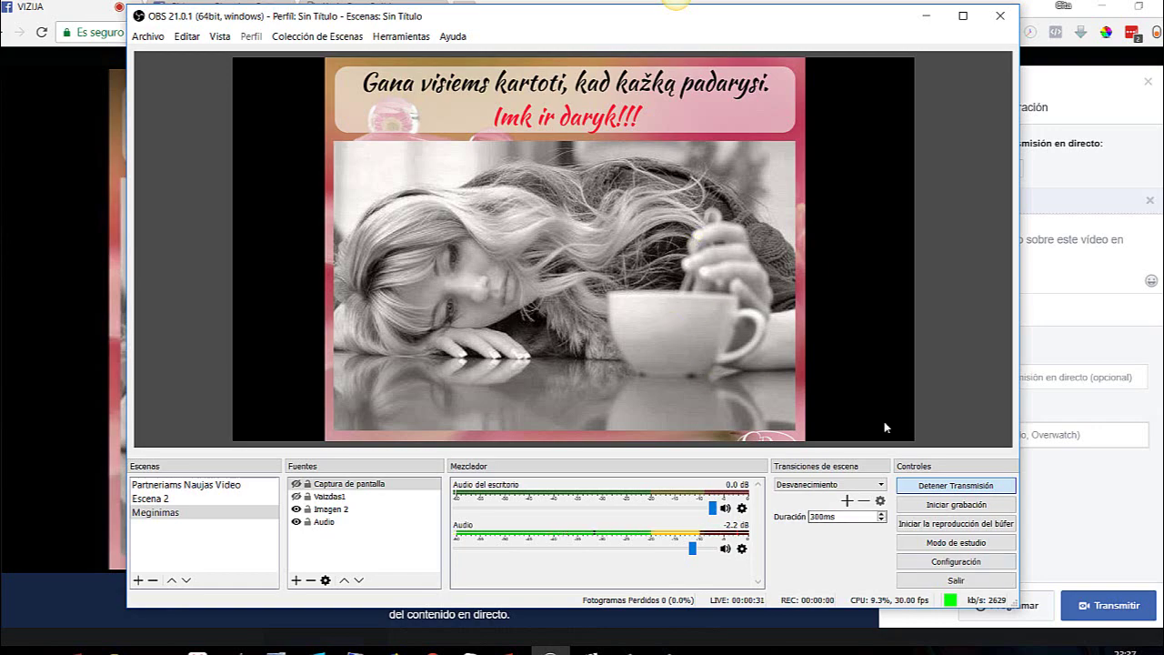
pyautogui.click(927, 16)
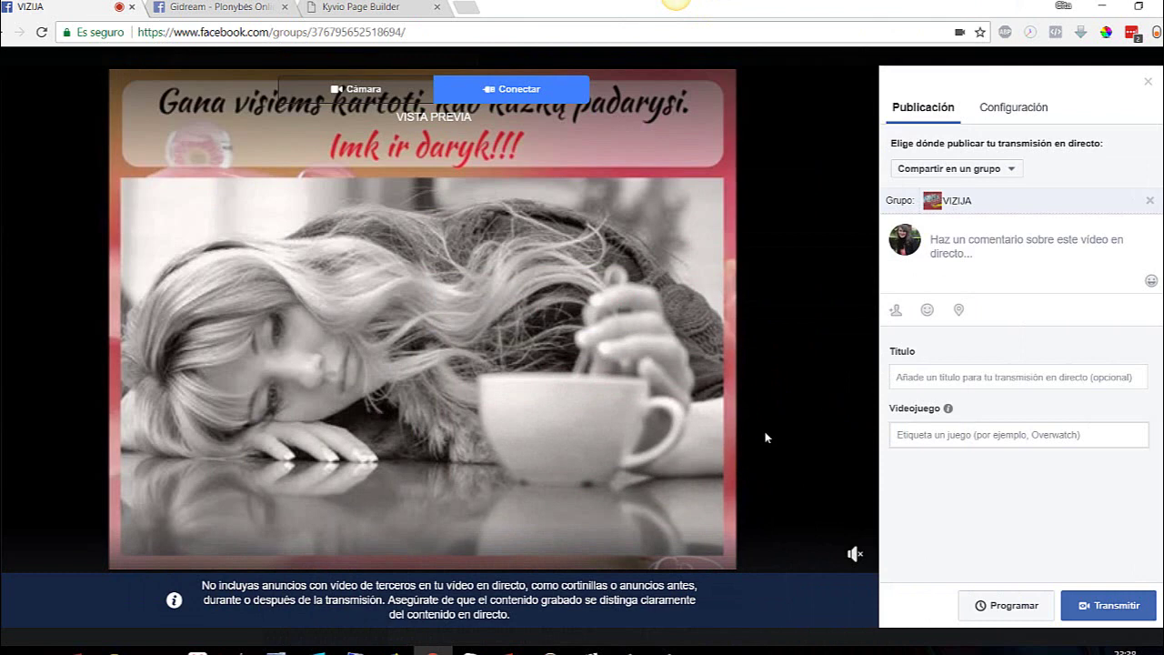
pyautogui.moveTo(865, 561)
pyautogui.click(855, 555)
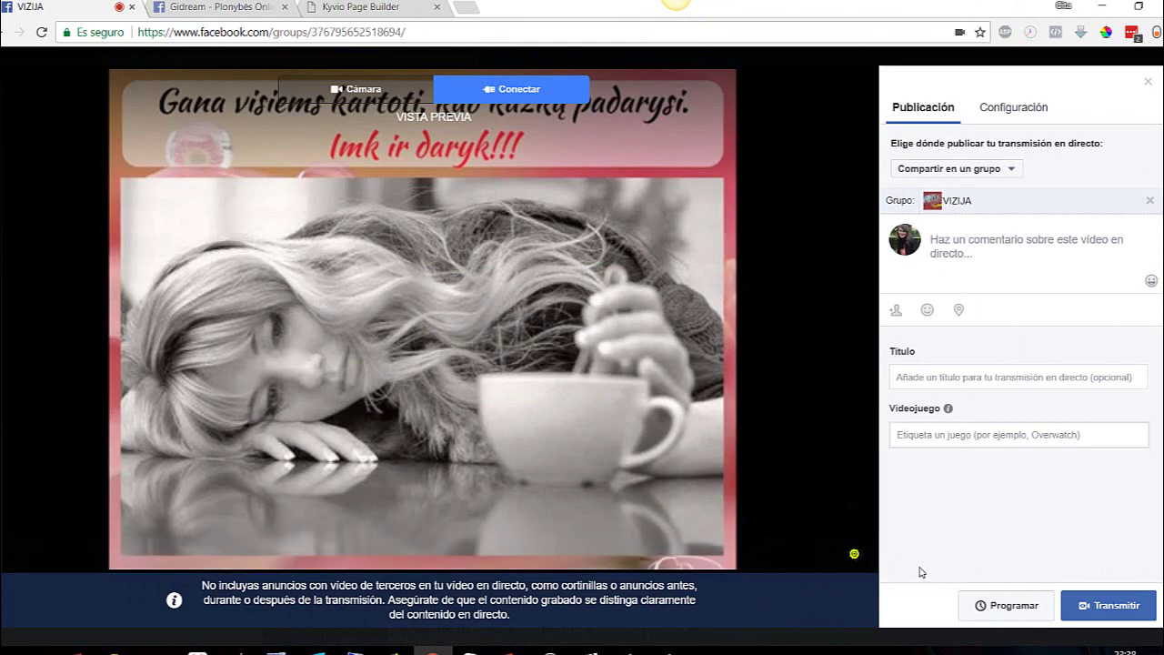
pyautogui.click(854, 555)
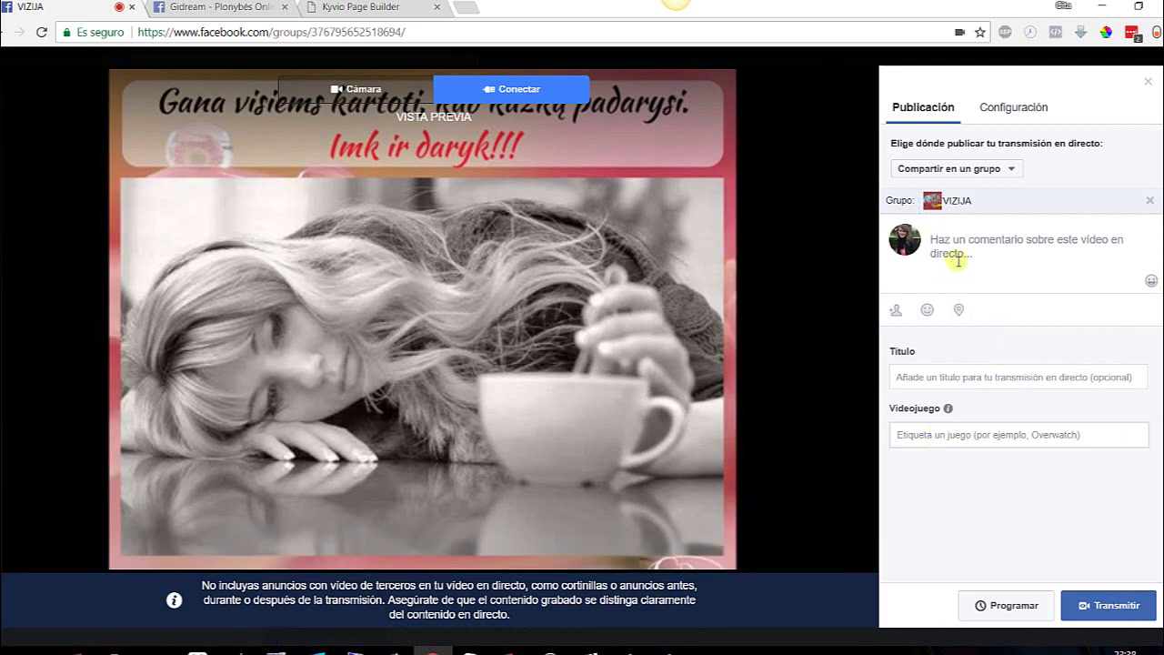
# Enter "Komentaras" as the live video's comment and open the title for editing
pyautogui.click(937, 244)
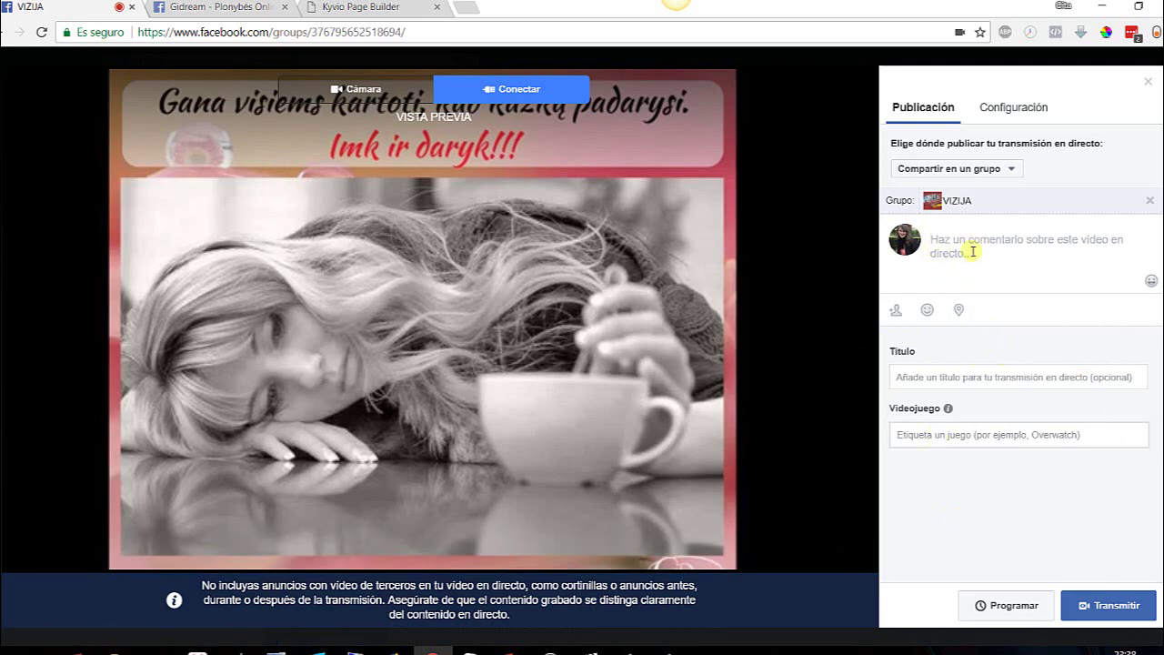
pyautogui.write('Ko')
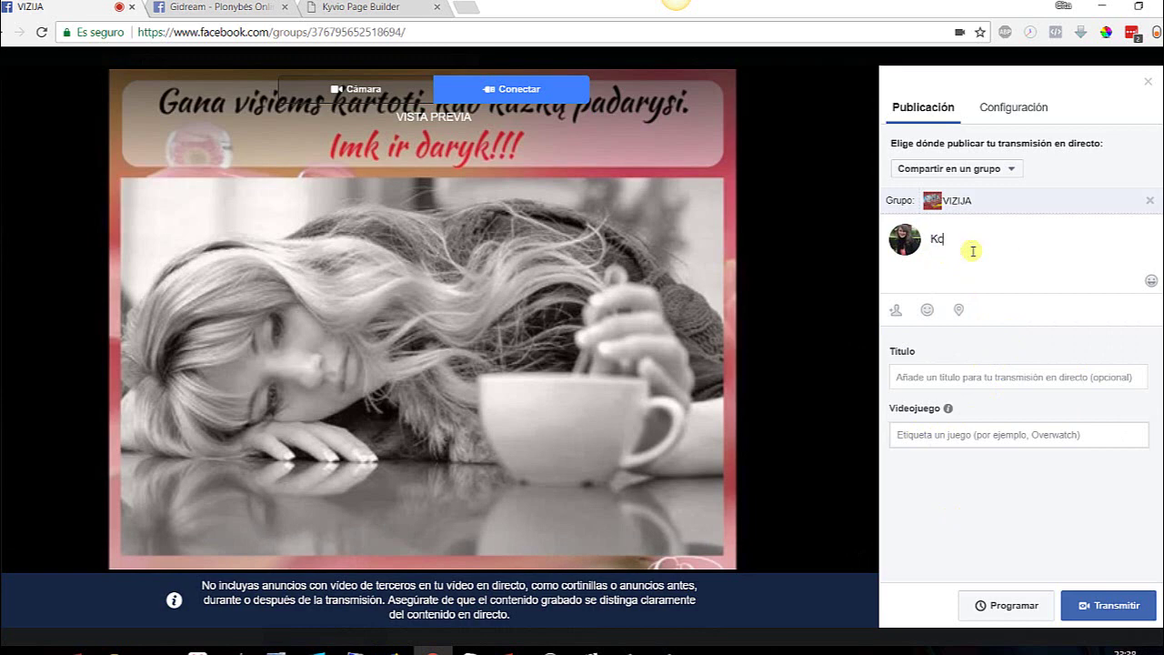
pyautogui.write('mentaras')
pyautogui.click(909, 376)
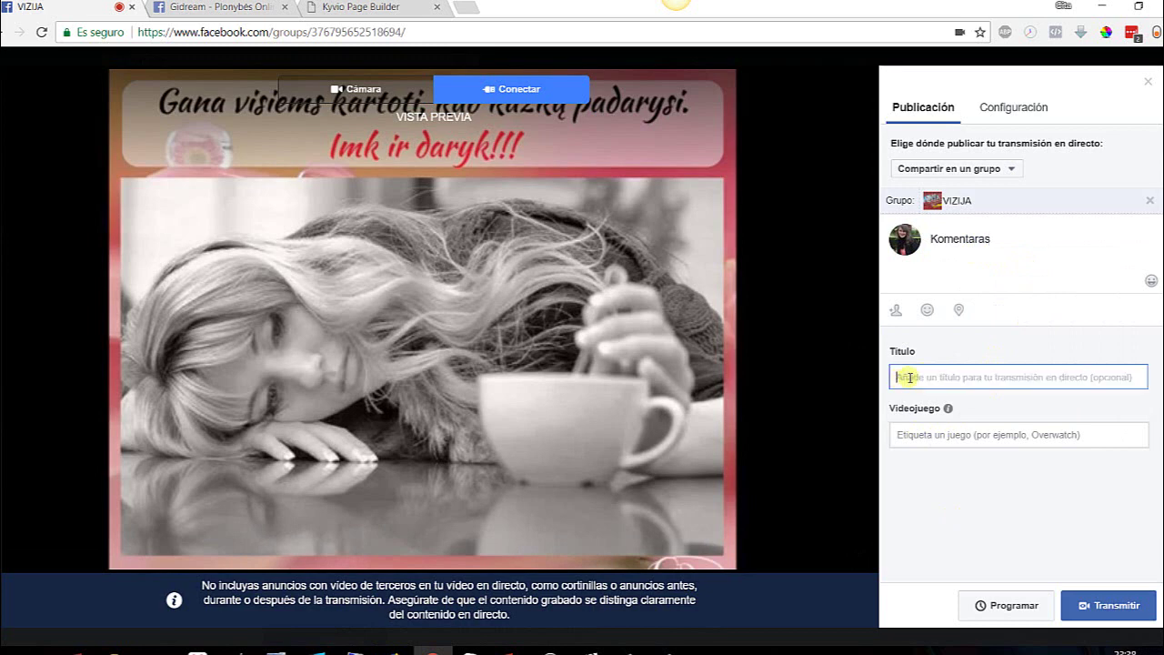